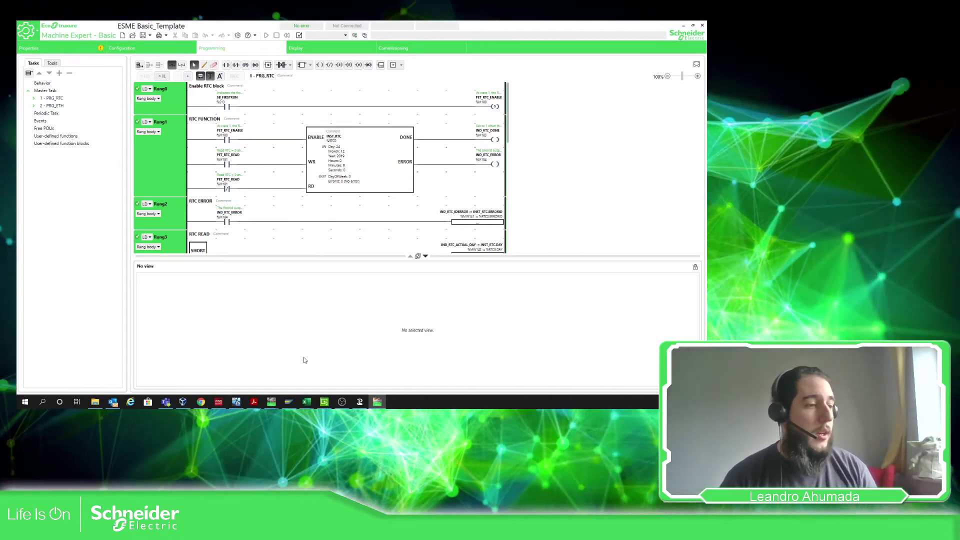
Review the controller's ETH1, SL1 serial line and Modbus RTU slave address 1 settings.
left_click(340, 376)
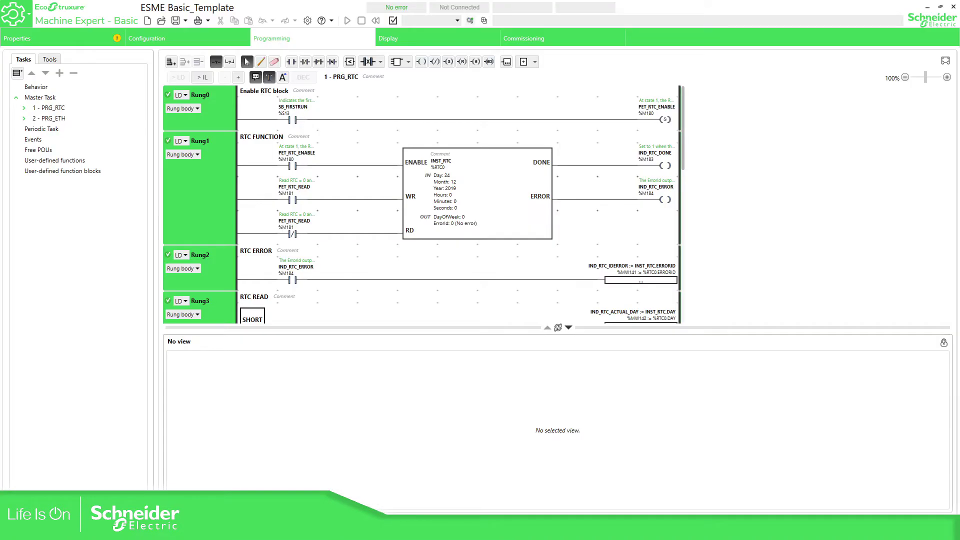
left_click(190, 39)
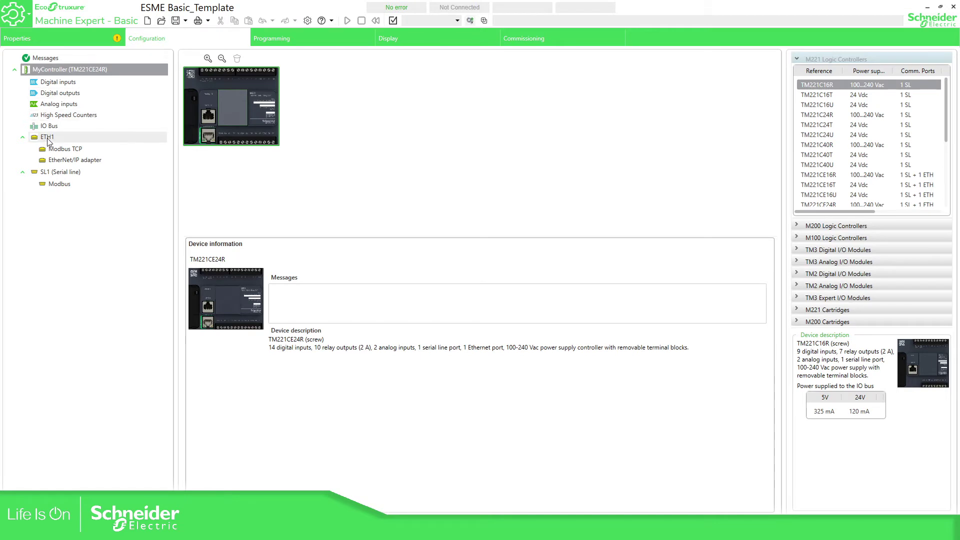
left_click(47, 138)
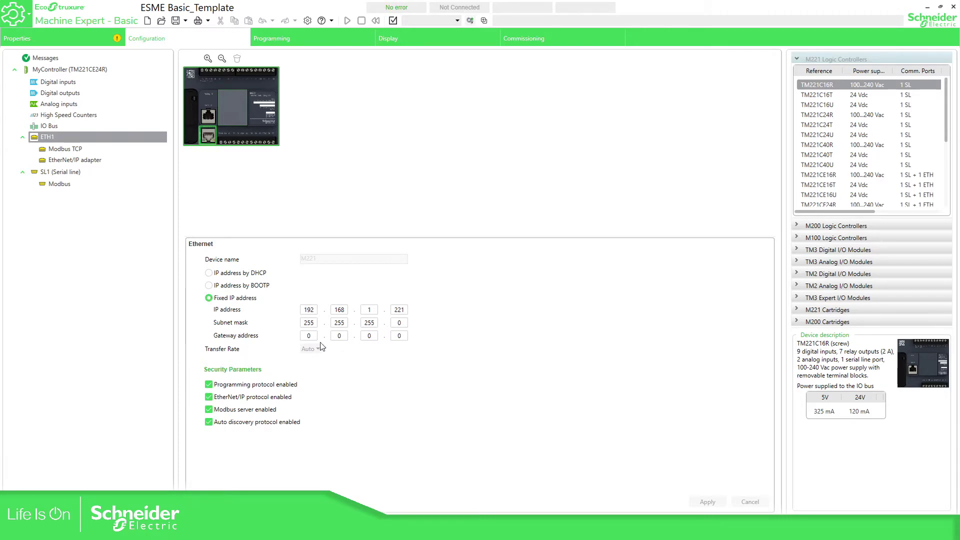
left_click(50, 175)
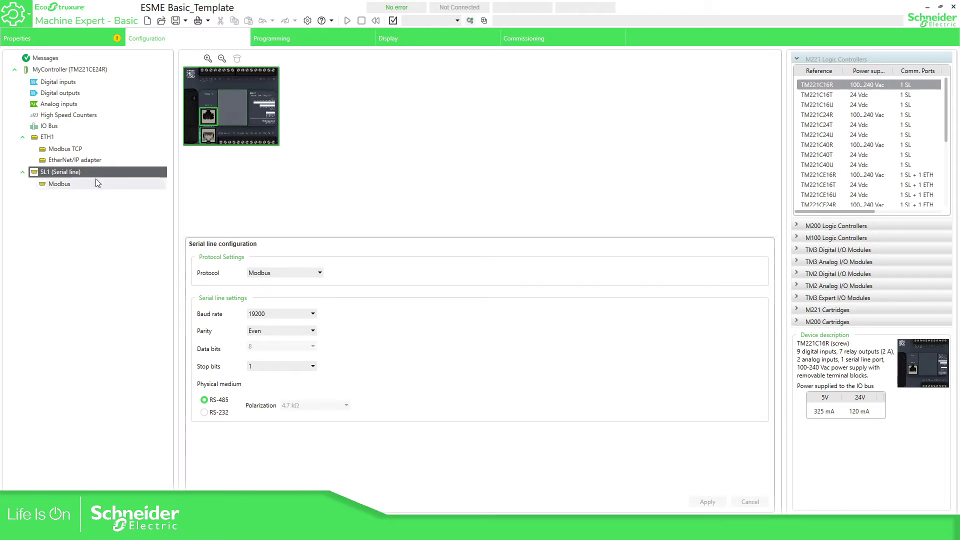
left_click(59, 185)
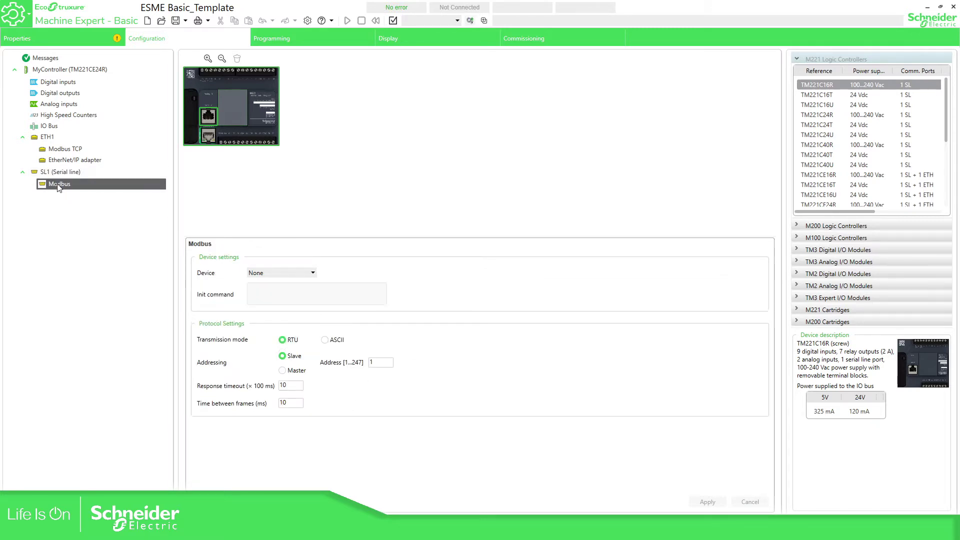
left_click(61, 172)
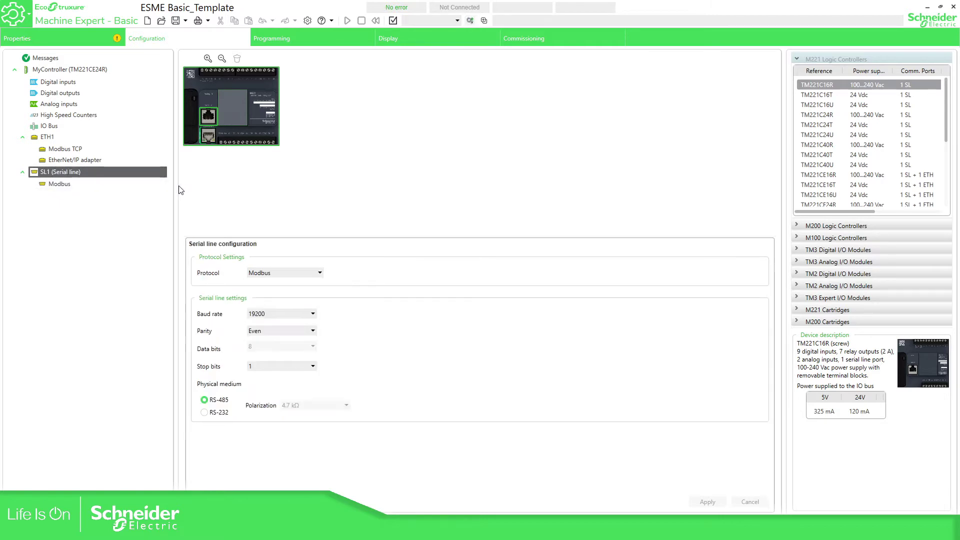
left_click(63, 185)
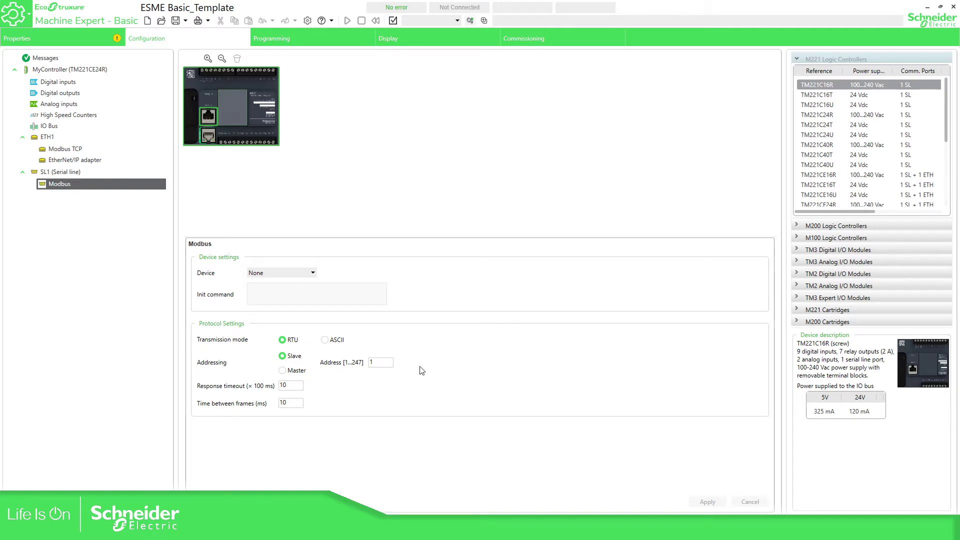
Return to the ladder program, then recheck the ETH1 and SL1 settings in Configuration.
left_click(308, 38)
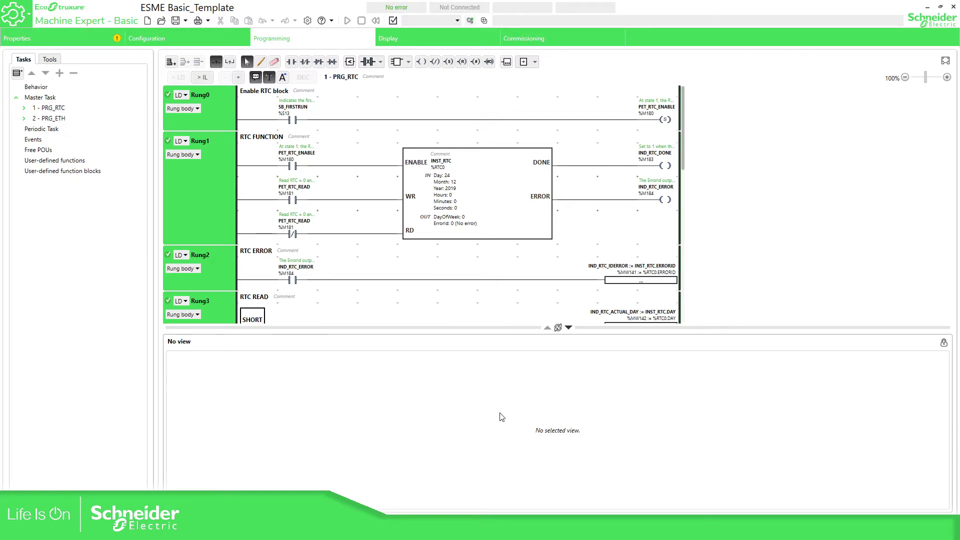
left_click(156, 39)
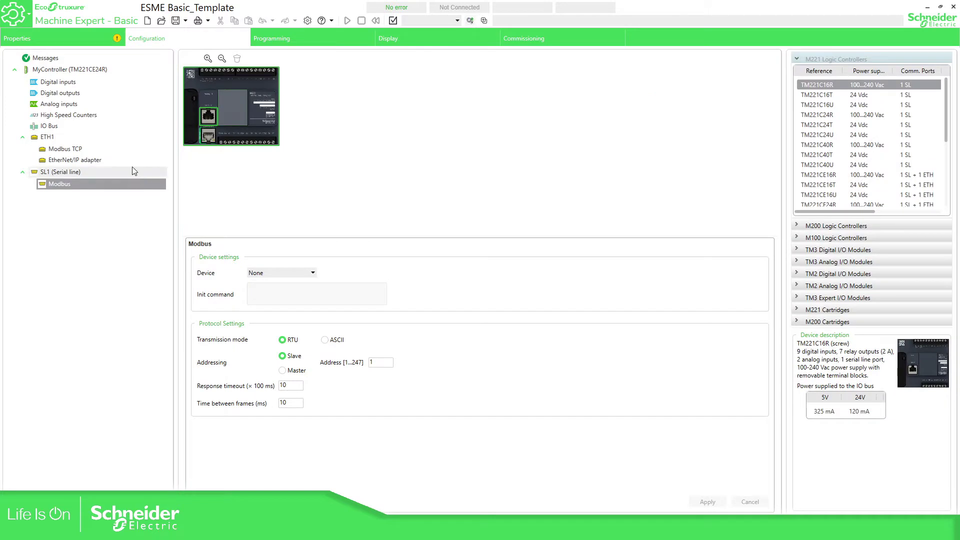
left_click(48, 139)
left_click(60, 171)
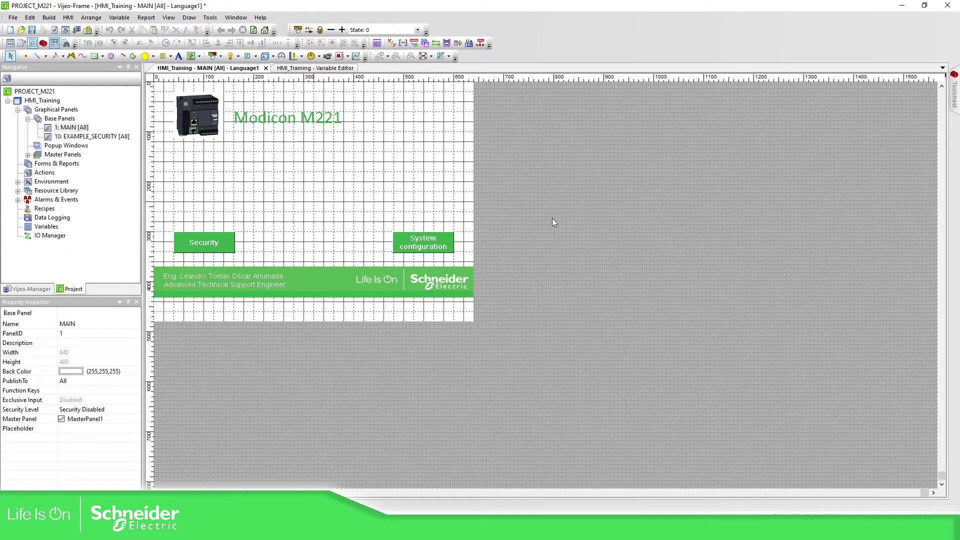
Add a Modbus (RTU) driver with Modbus Equipment on COM1, 19200 baud, even parity.
right_click(55, 239)
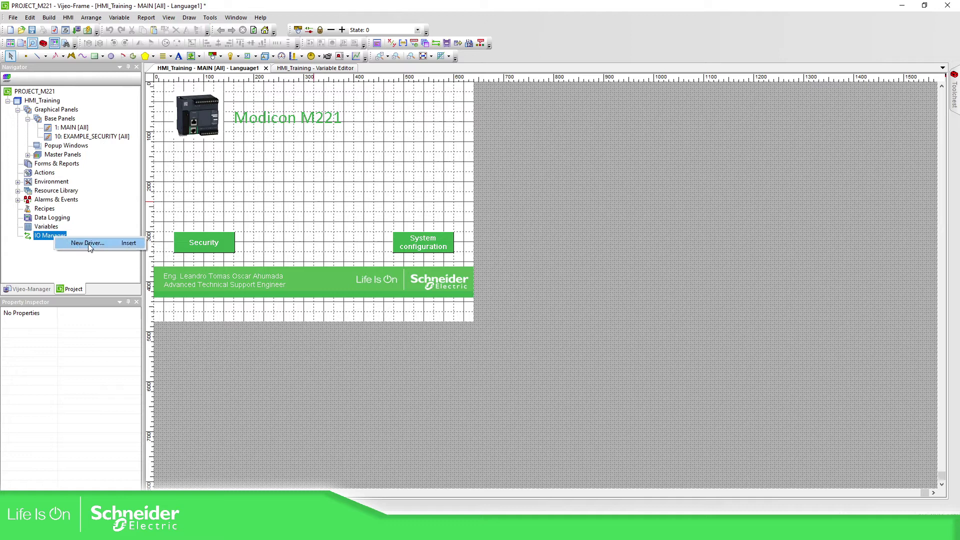
left_click(87, 243)
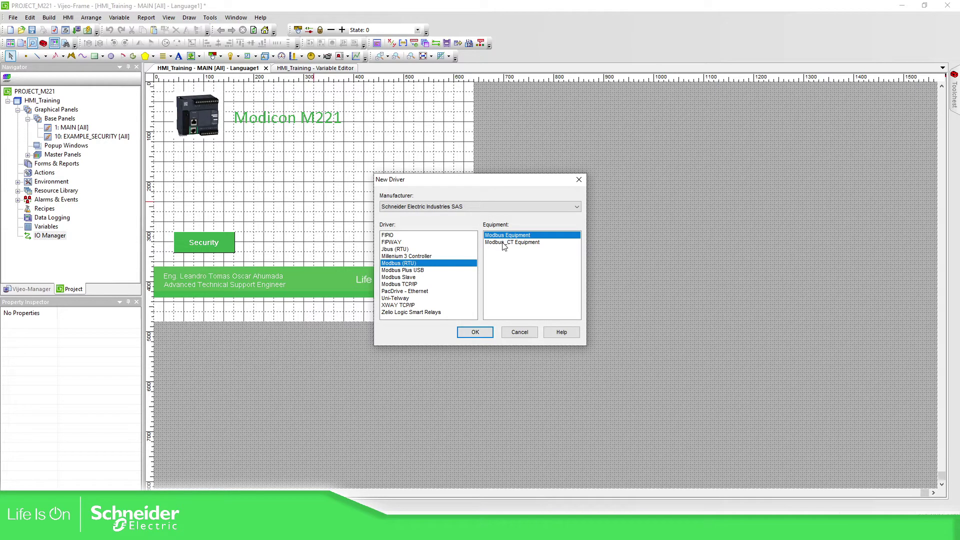
left_click(473, 332)
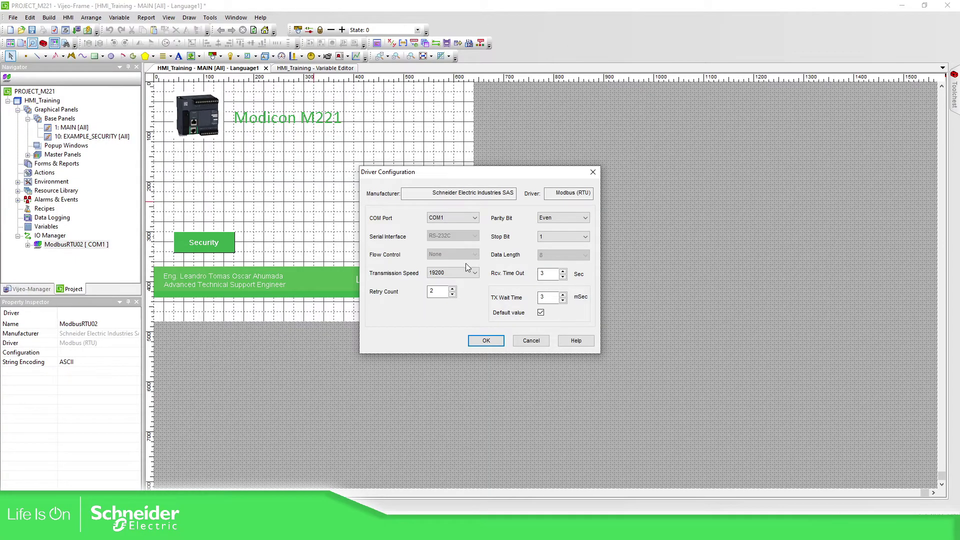
left_click(485, 343)
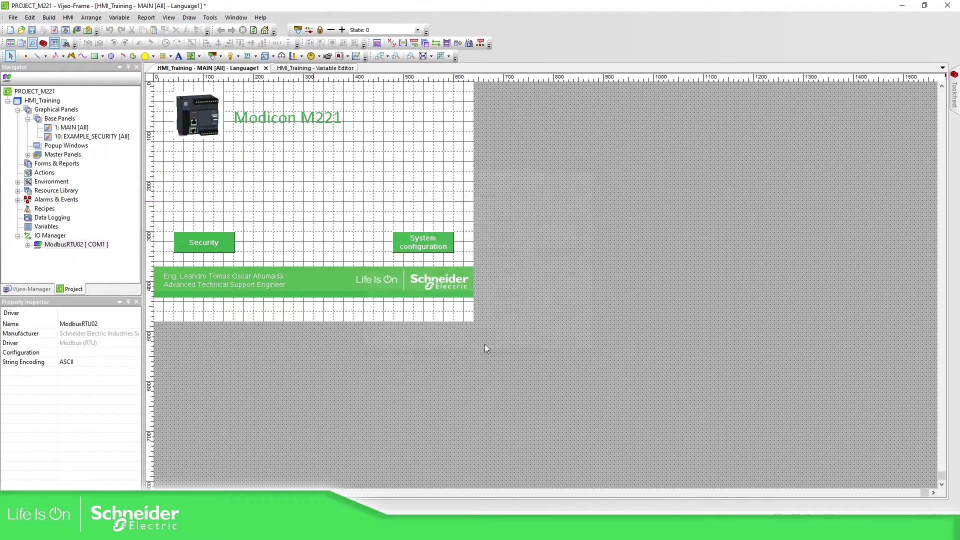
Rename ModbusEquipment03 under ModbusRTU02 to M221_Serial.
left_click(28, 244)
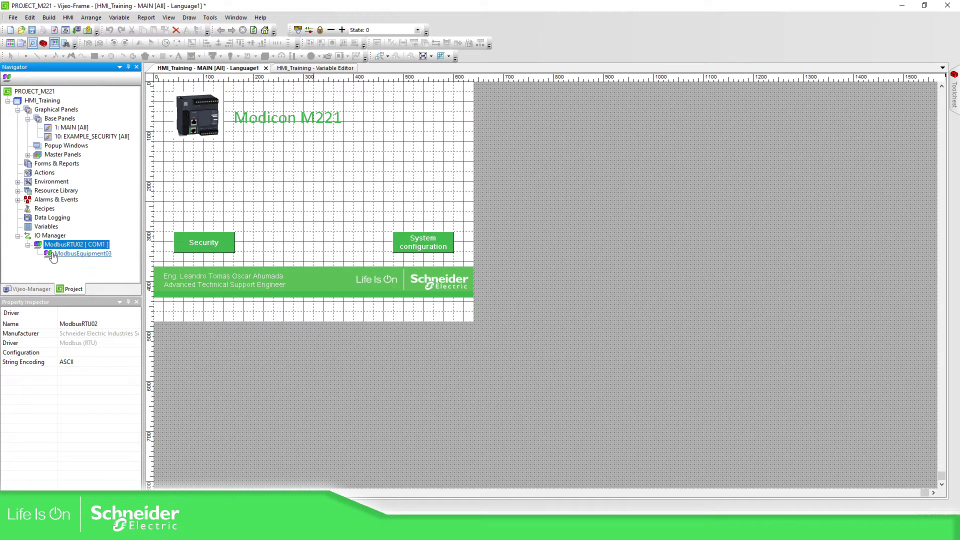
right_click(95, 256)
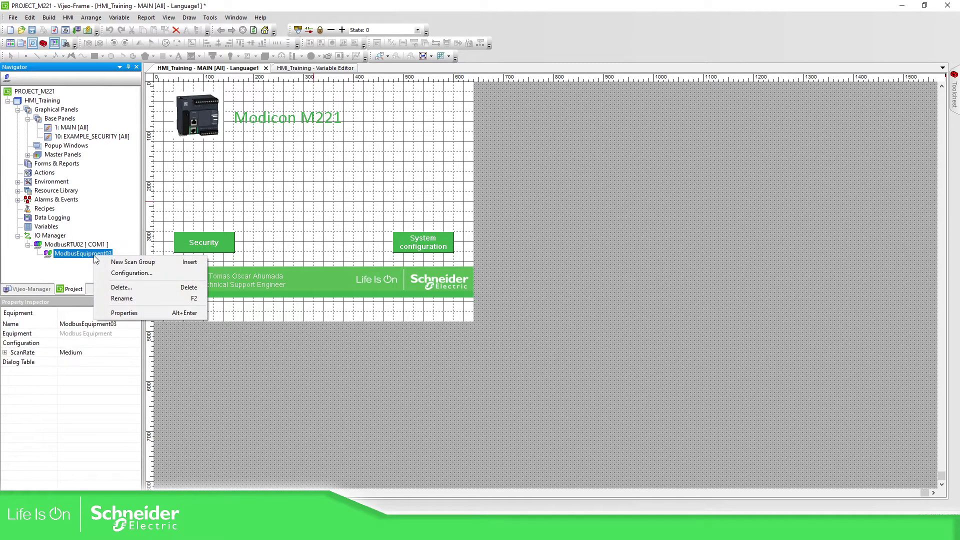
left_click(123, 299)
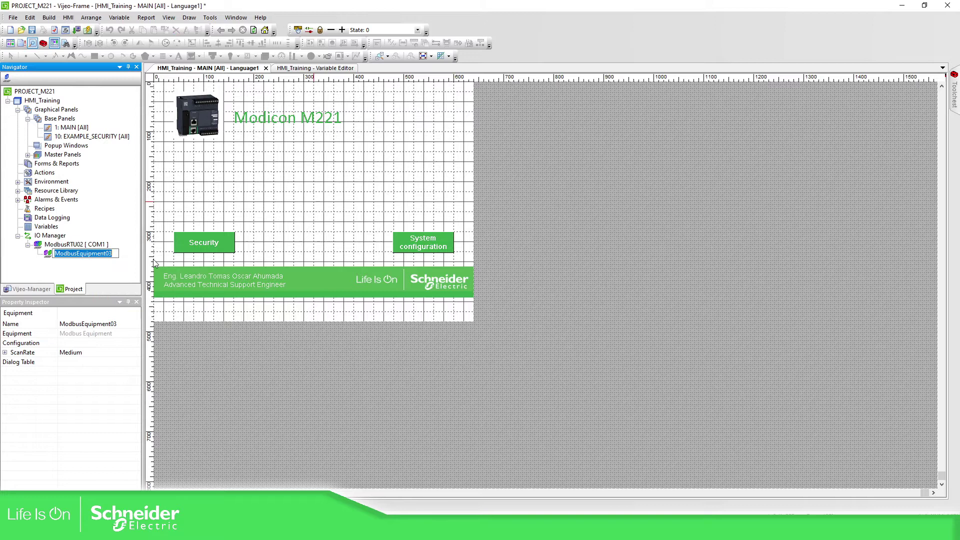
type("M221")
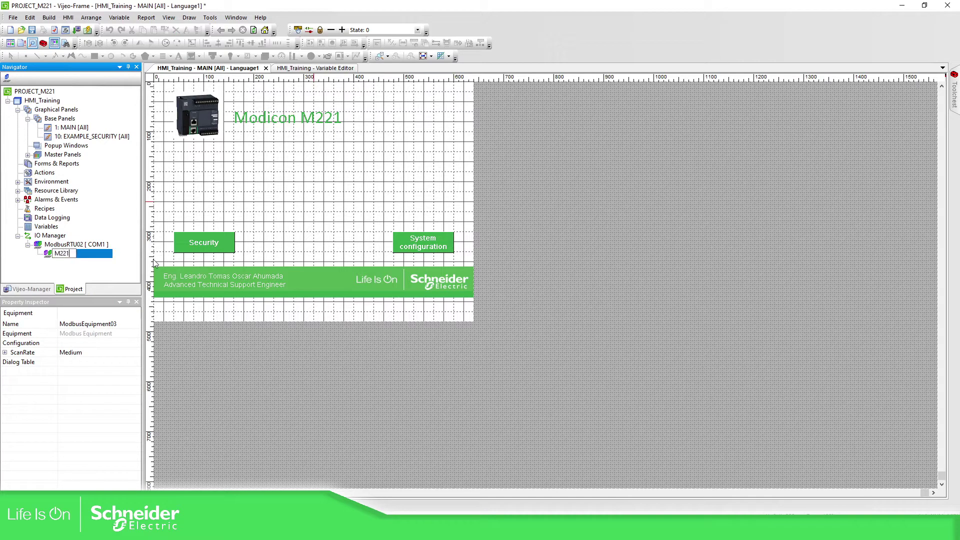
type("_Serial")
key("Return")
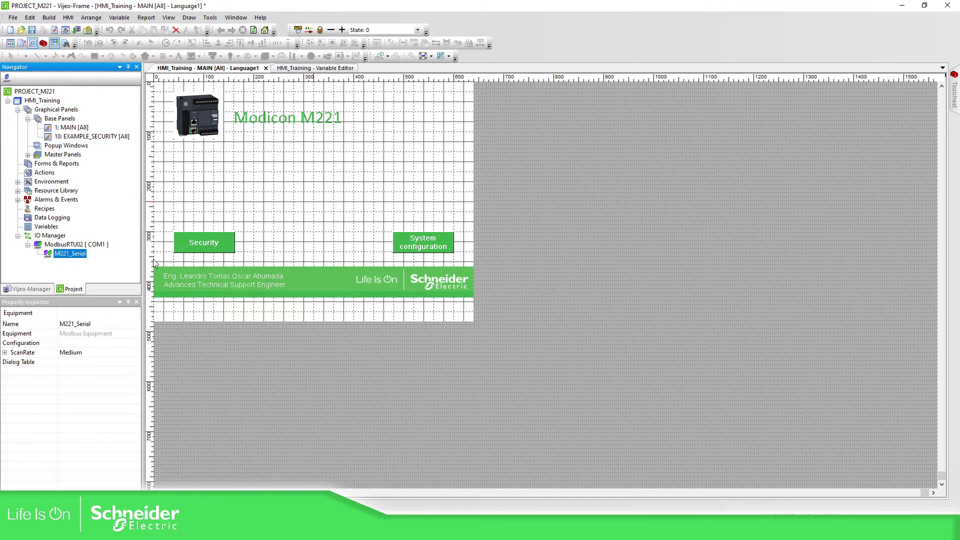
Configure M221_Serial with IEC61131 syntax and low-word-first double words, accepting the IEC conversion.
double_click(70, 258)
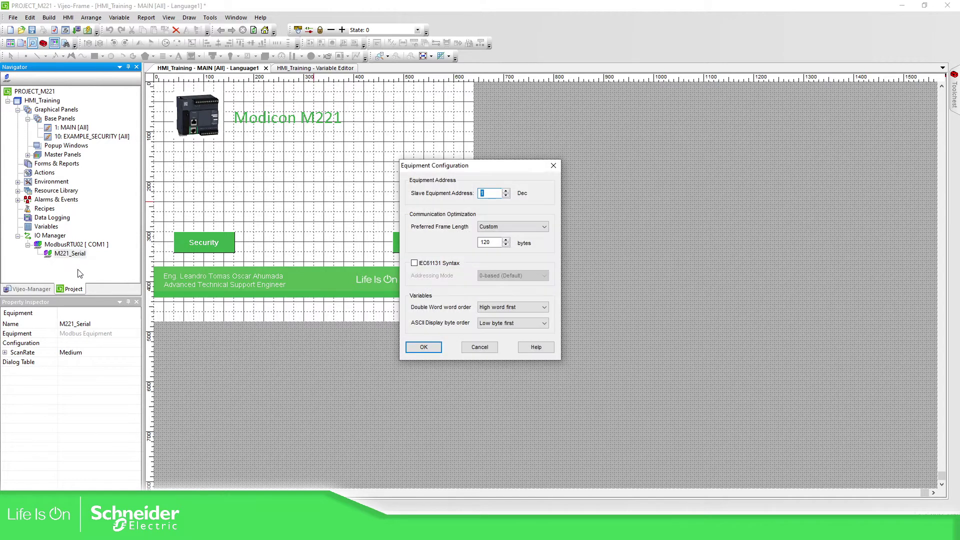
left_click_drag(501, 173, 596, 157)
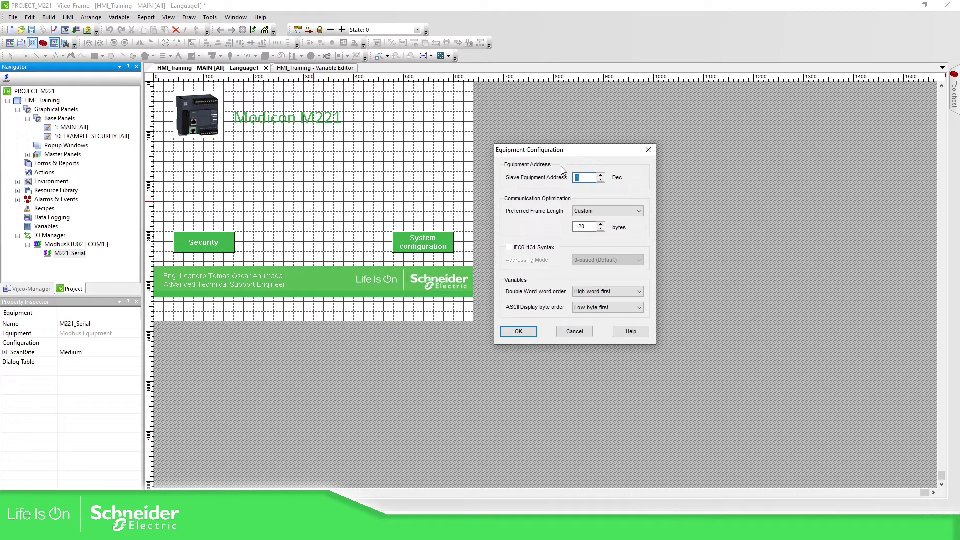
left_click(509, 248)
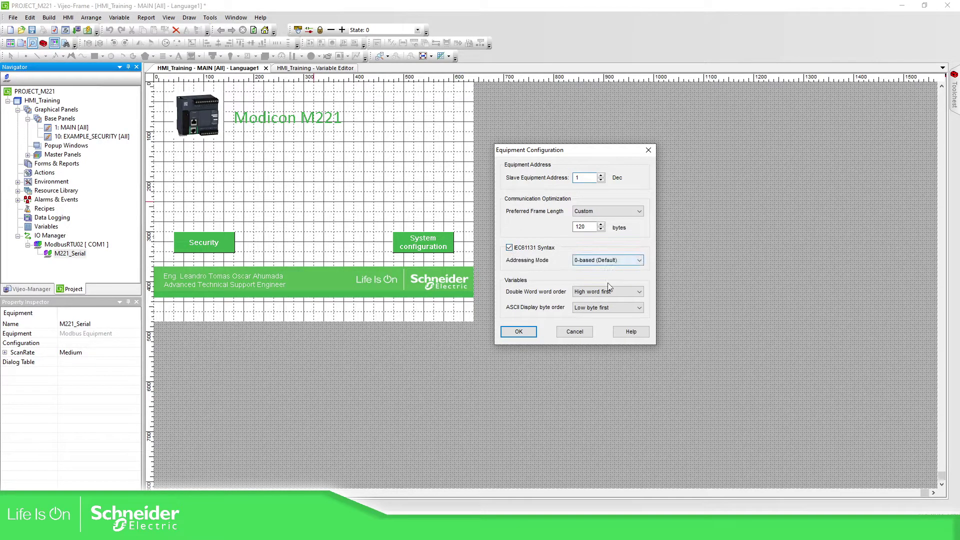
left_click(596, 293)
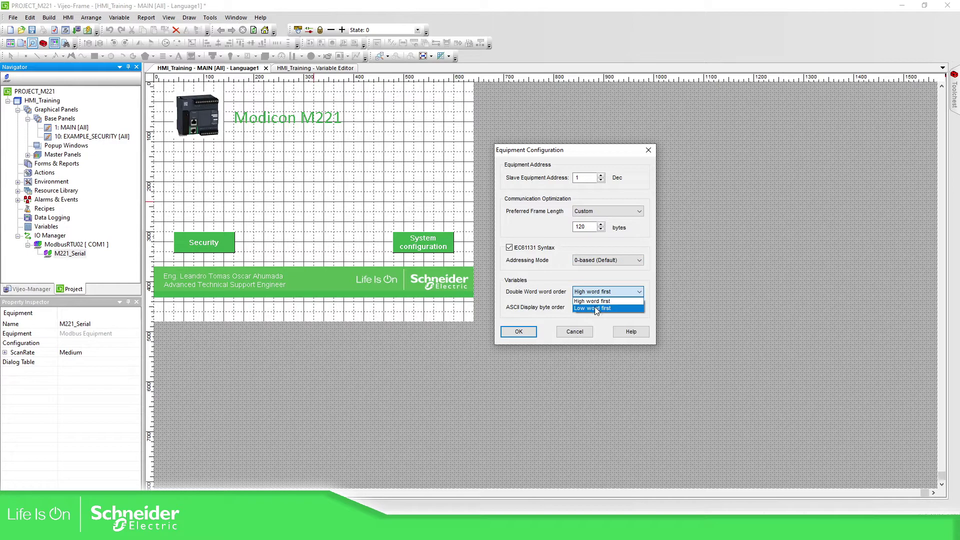
left_click(596, 309)
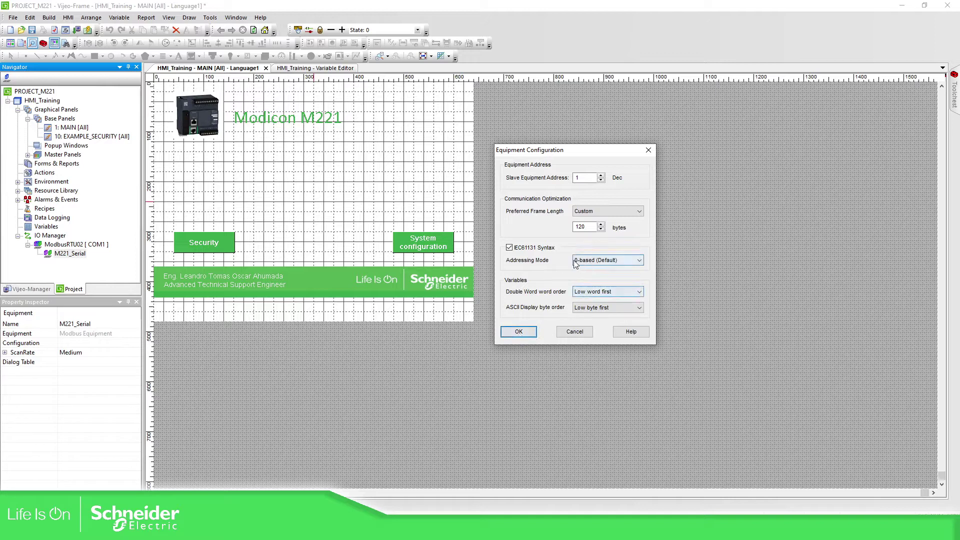
left_click(509, 248)
left_click(522, 333)
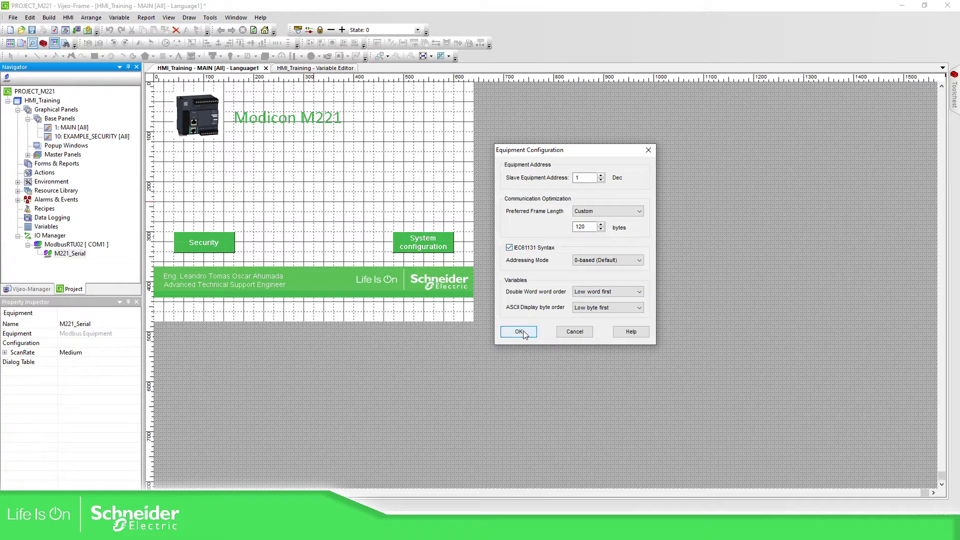
left_click(517, 300)
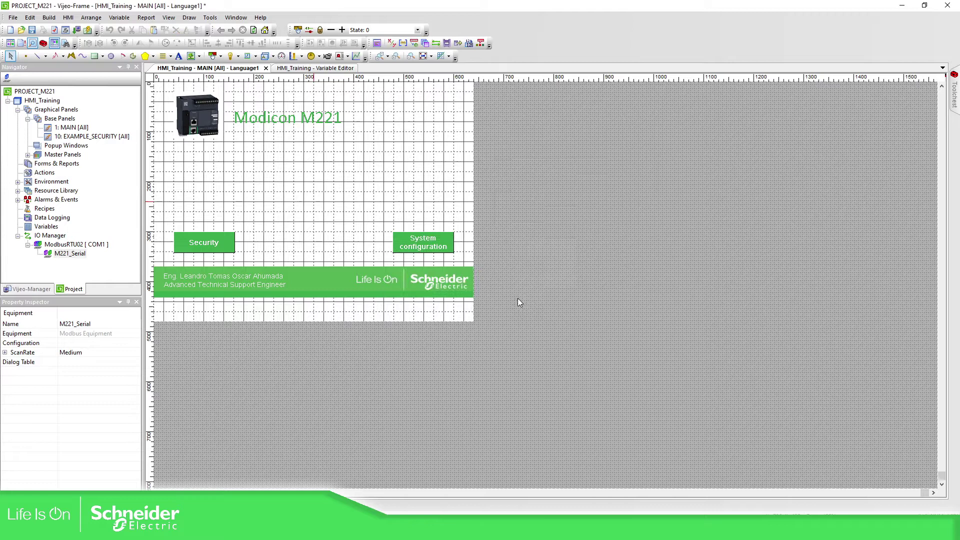
Add a Modbus TCP/IP driver with Modbus Equipment under the IO Manager.
right_click(54, 238)
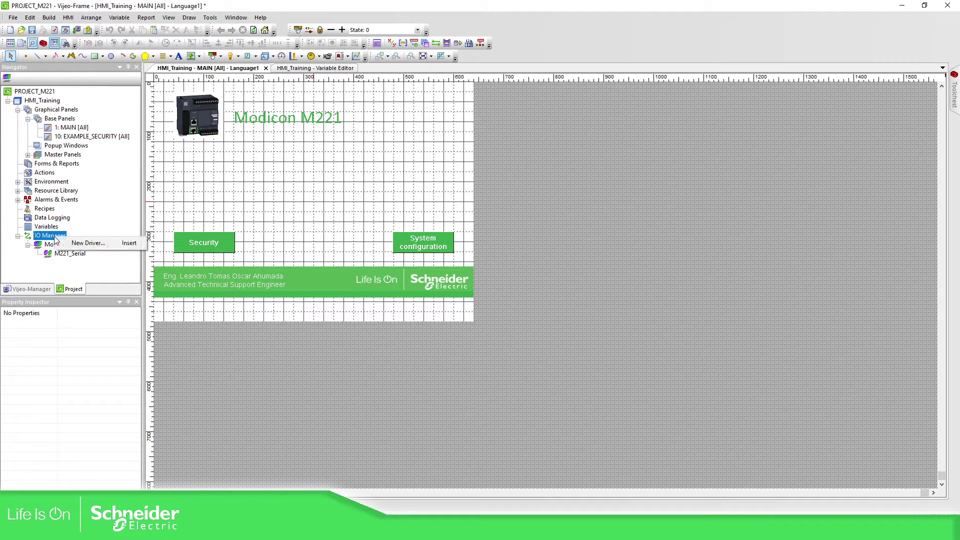
left_click(89, 244)
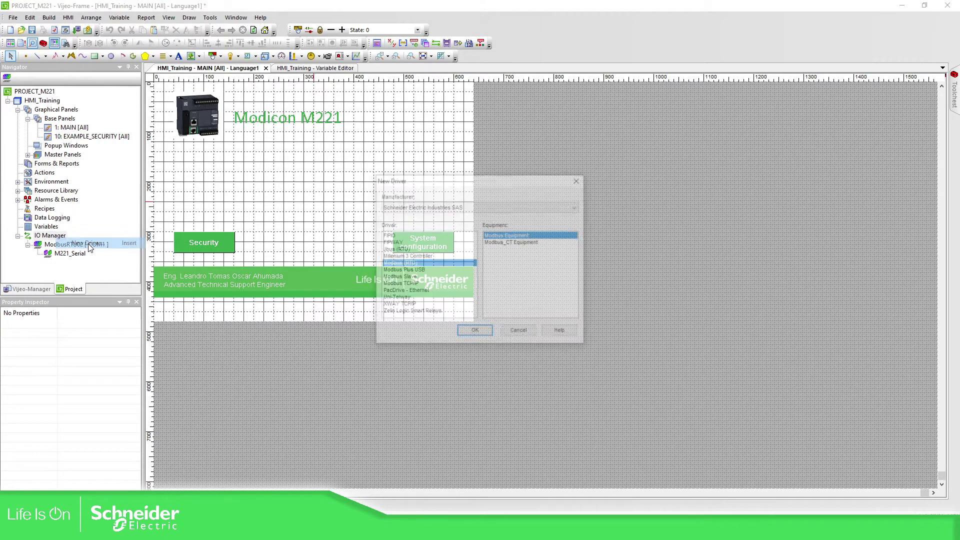
left_click(404, 284)
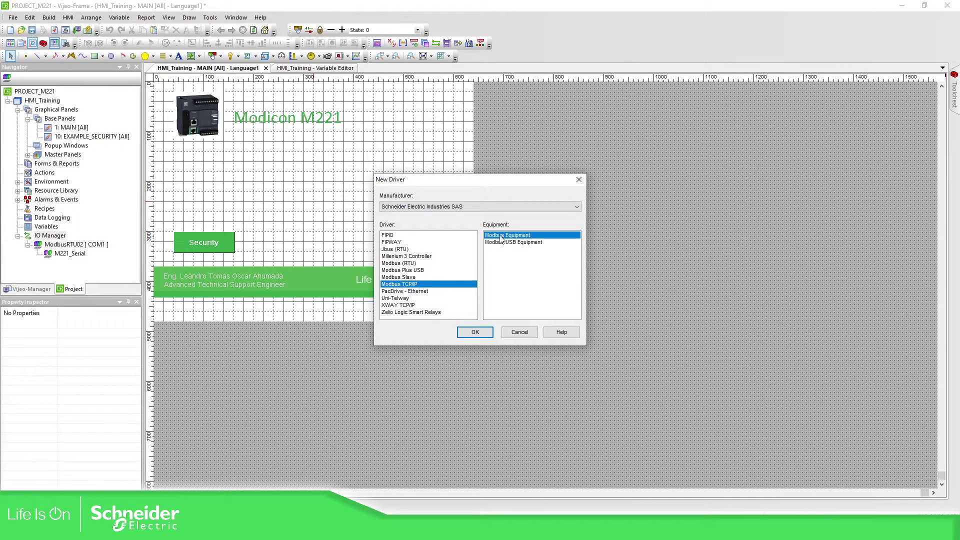
left_click(479, 331)
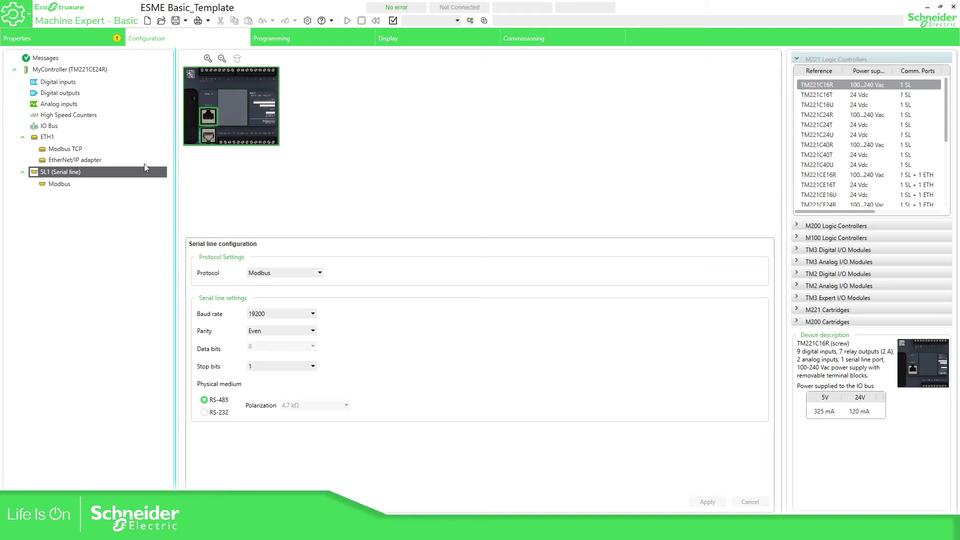
Change the M221's ETH1 fixed IP address to 192.168.0.221 and apply it.
left_click(50, 138)
left_click(374, 309)
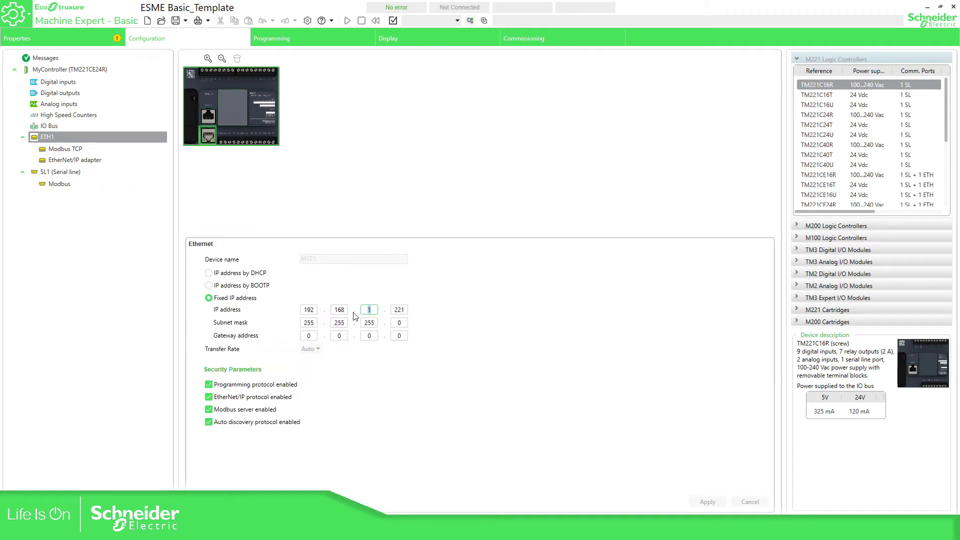
type("0")
left_click(720, 508)
Point ModbusEquipment04 at 192.168.0.221 with IEC61131 syntax and low-word-first double words.
left_click(501, 437)
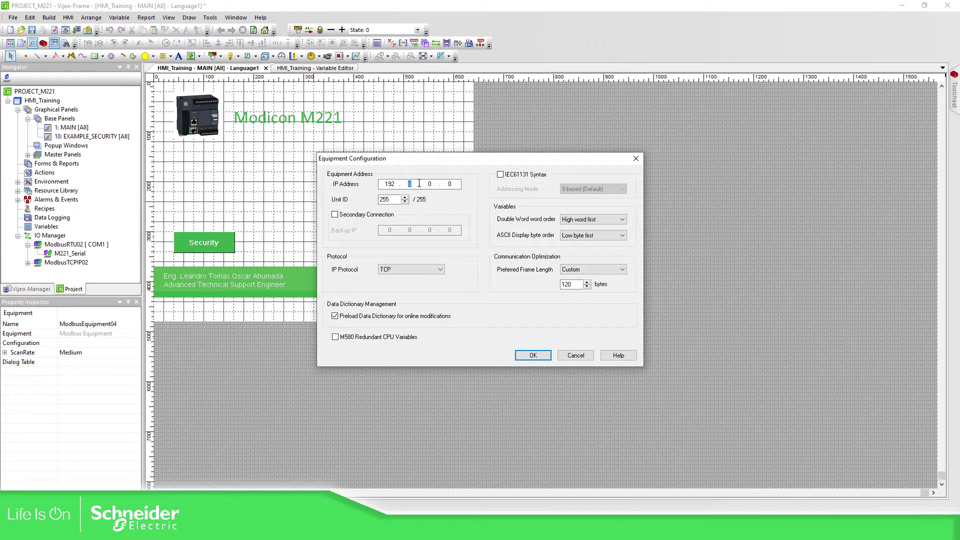
left_click(453, 184)
left_click(500, 175)
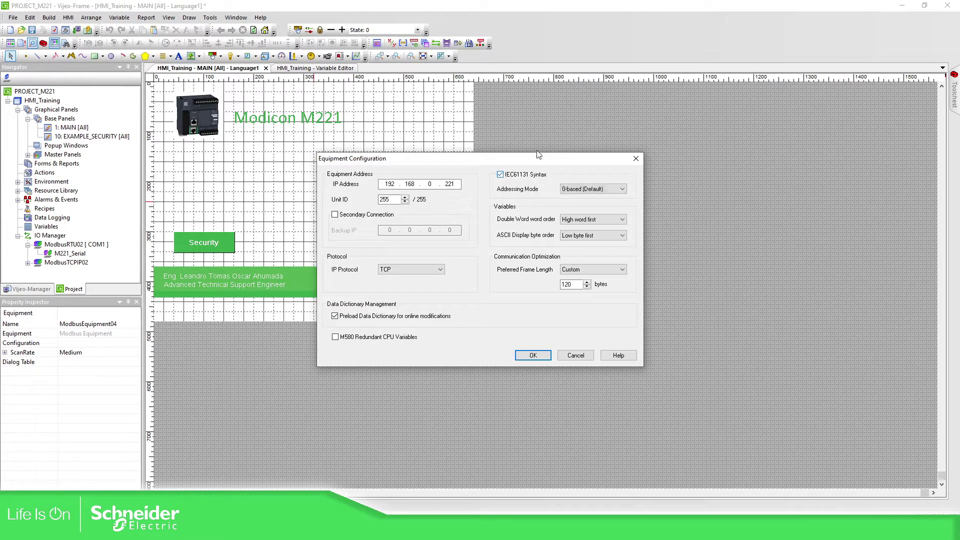
left_click(580, 219)
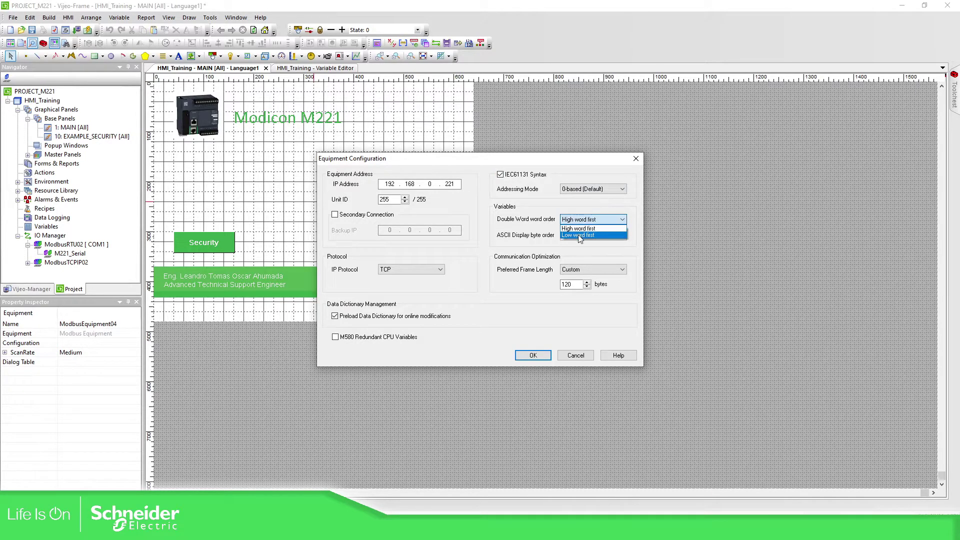
left_click(579, 237)
left_click(531, 356)
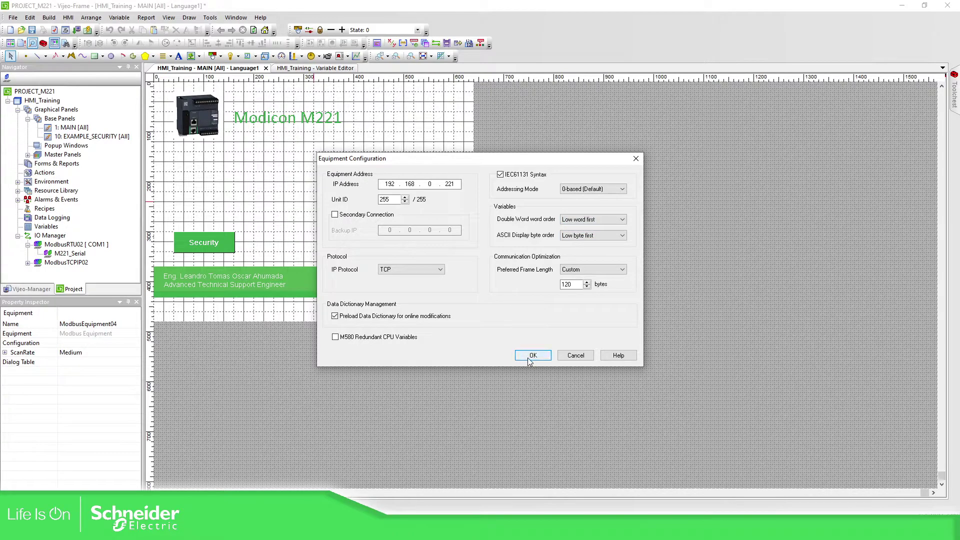
left_click(503, 298)
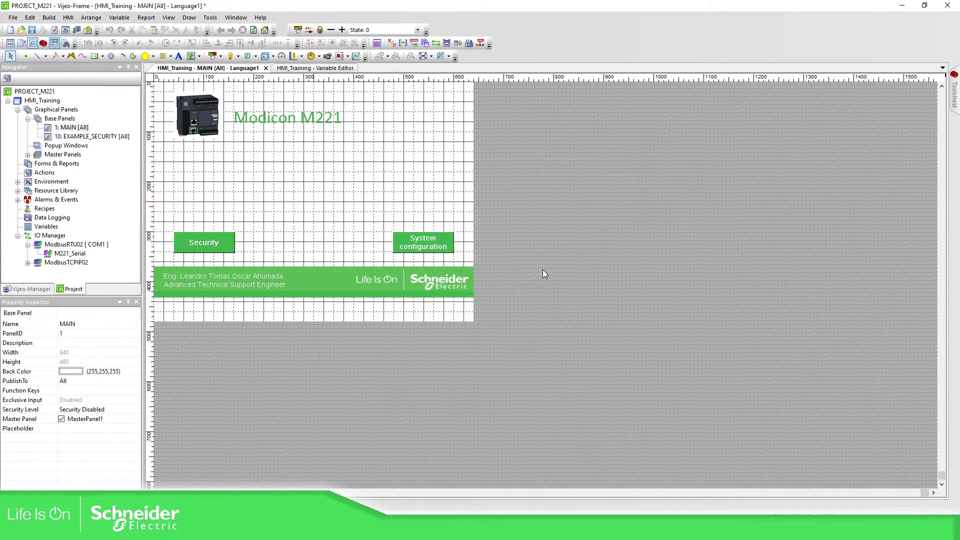
double_click(78, 264)
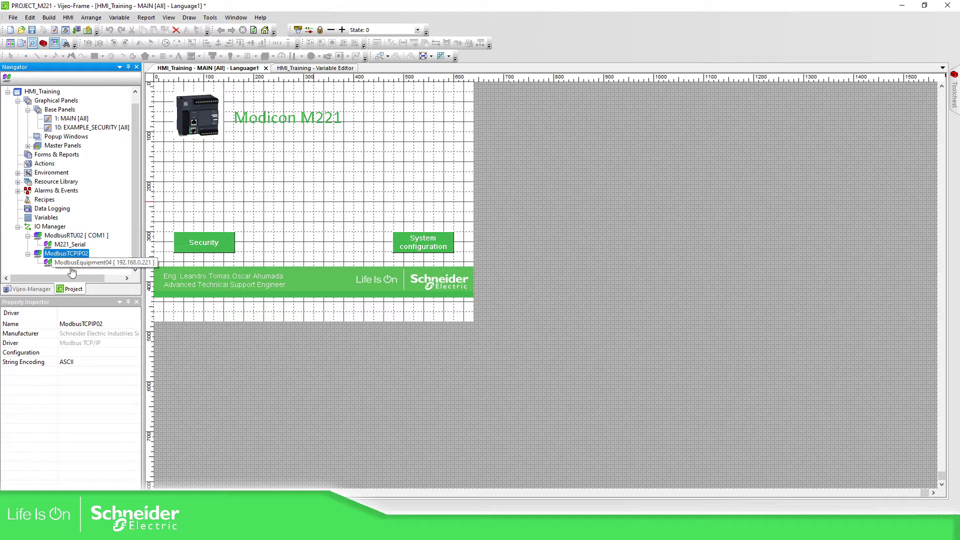
left_click_drag(90, 298, 90, 332)
Rename ModbusEquipment04 under ModbusTCPIP02 to M221_Tcp.
right_click(88, 271)
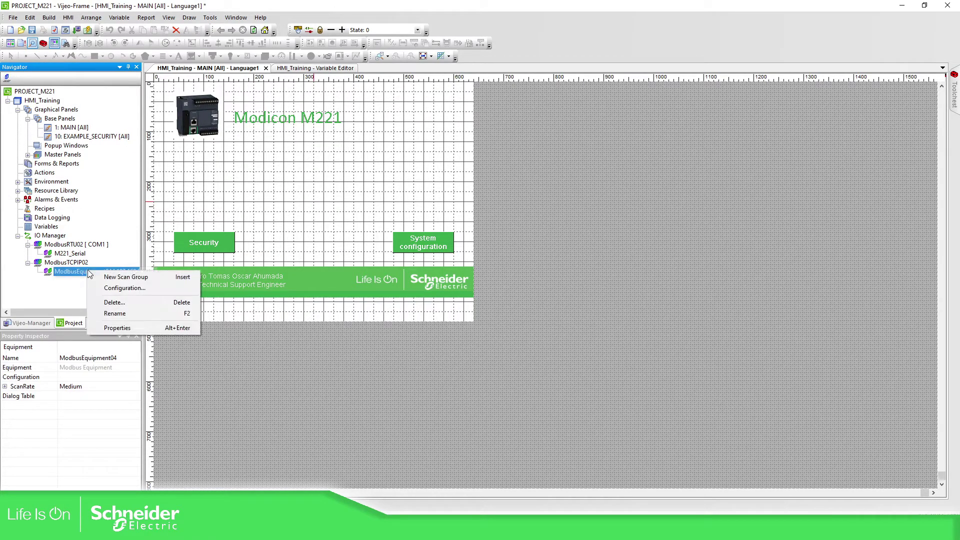
left_click(114, 313)
type("M221")
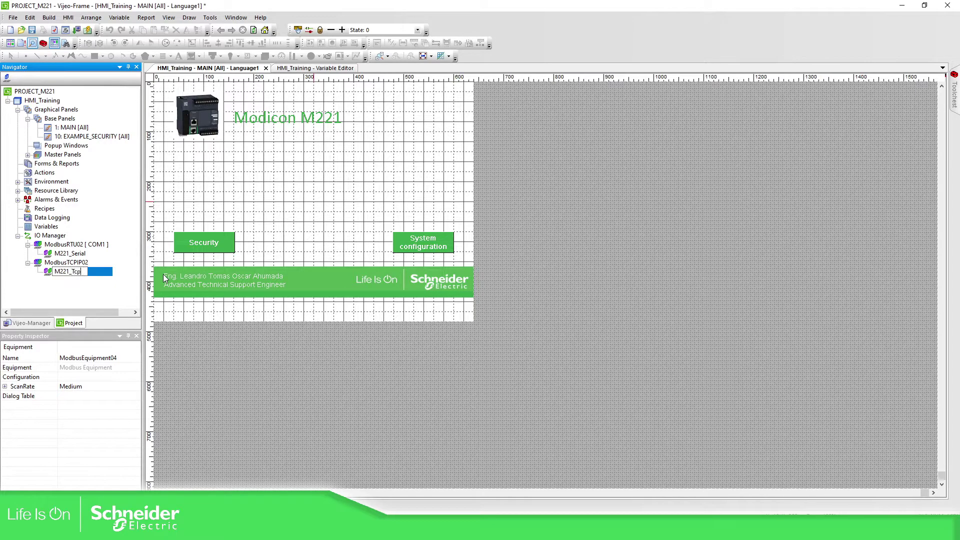
type("_Tcp")
key("Return")
left_click(560, 251)
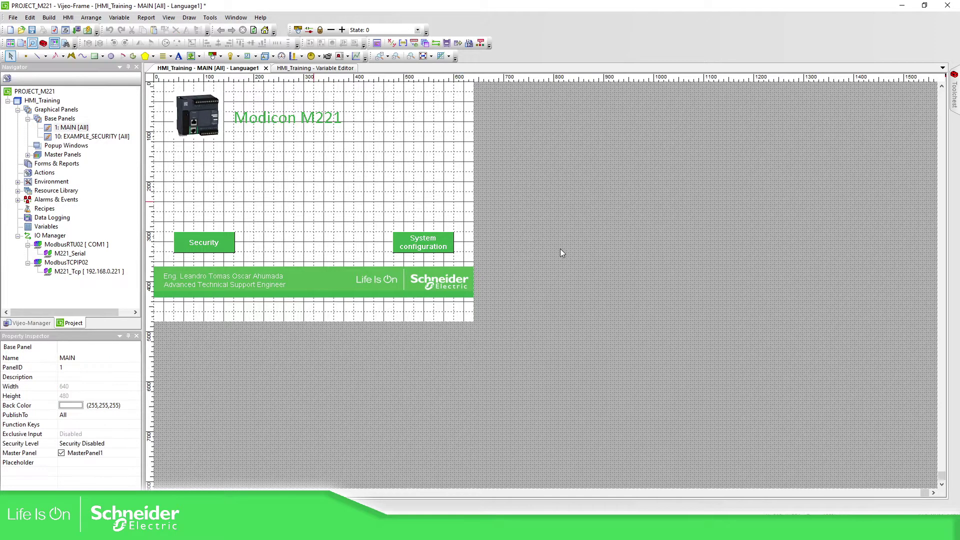
Link variables to ESME Basic_Template.smbp through M221_Tcp, loading its 257 PLC symbols.
left_click(45, 228)
right_click(47, 228)
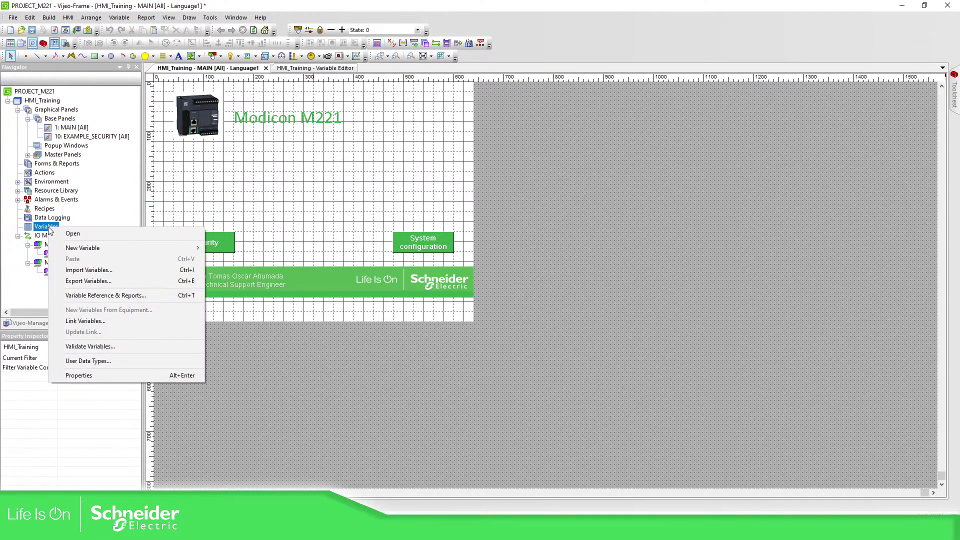
left_click(85, 321)
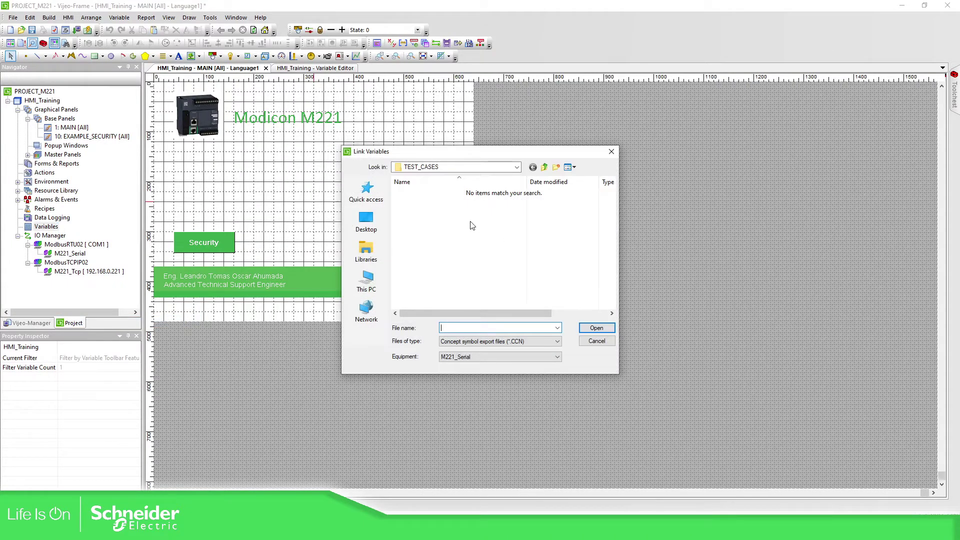
left_click(557, 343)
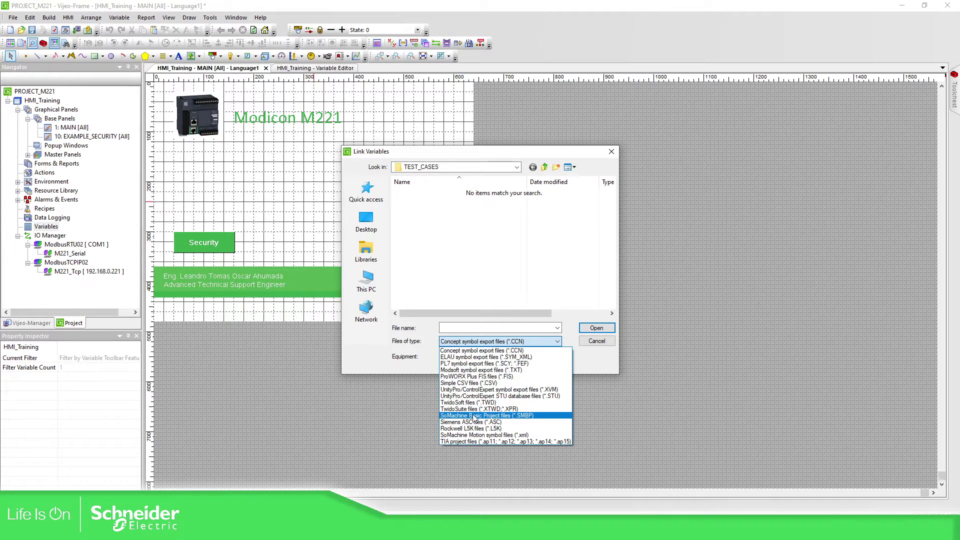
left_click(515, 416)
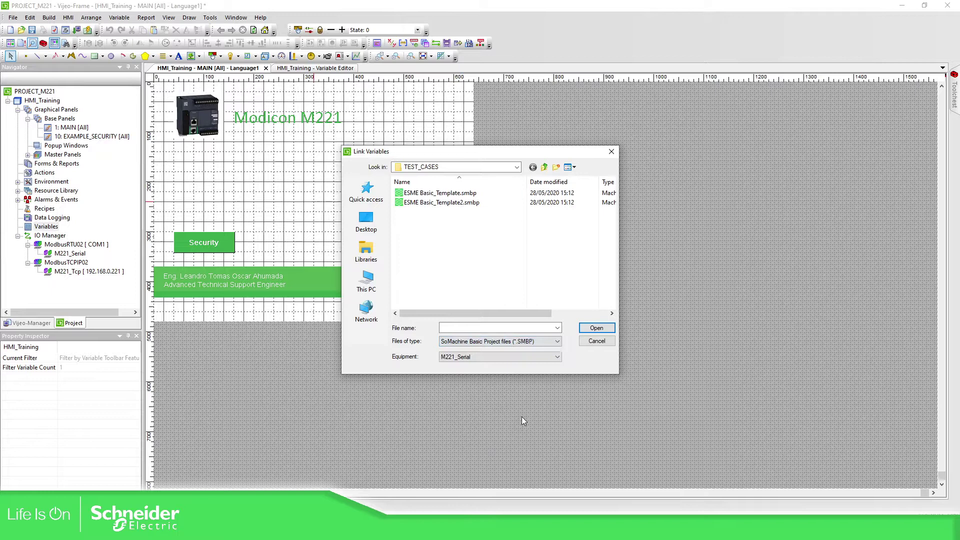
left_click(459, 195)
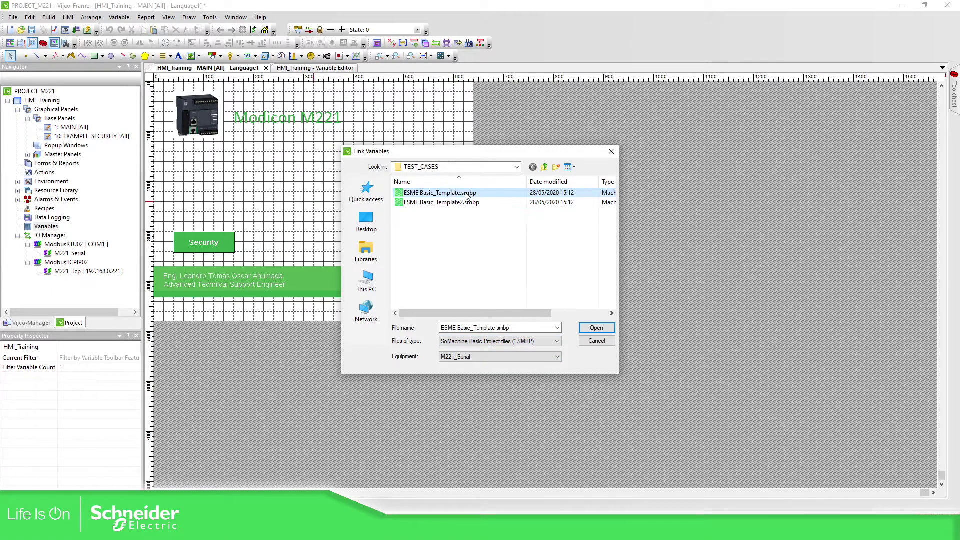
left_click(481, 358)
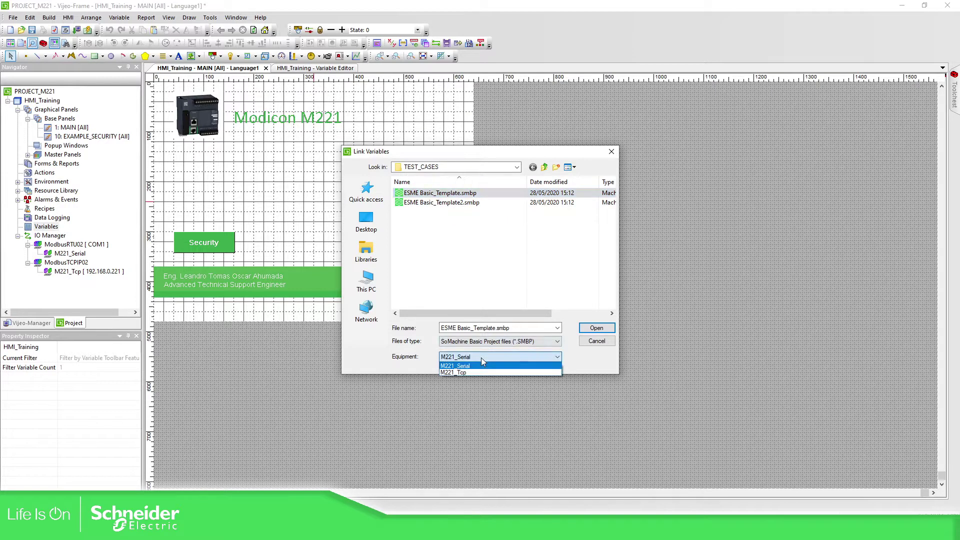
left_click(456, 373)
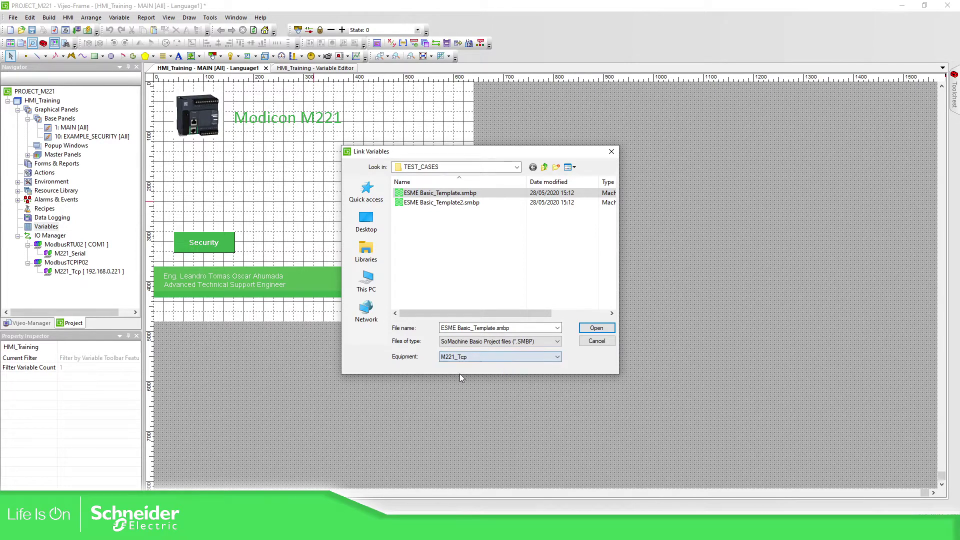
left_click(593, 330)
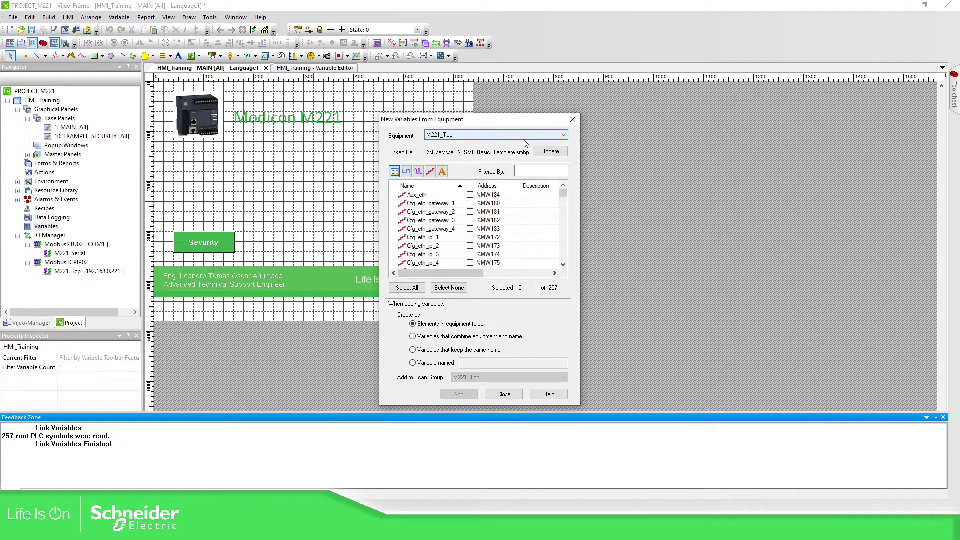
scroll(475, 248, "down", 2)
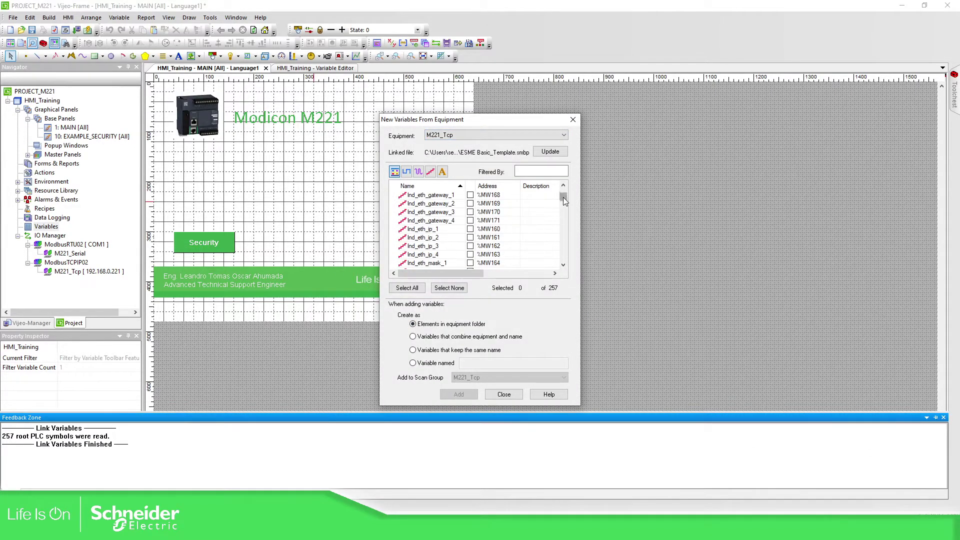
mouse_move(563, 197)
left_mouse_down()
mouse_move(561, 271)
mouse_move(562, 190)
mouse_move(557, 264)
mouse_move(561, 242)
mouse_move(551, 240)
mouse_move(567, 225)
mouse_move(572, 193)
left_mouse_up()
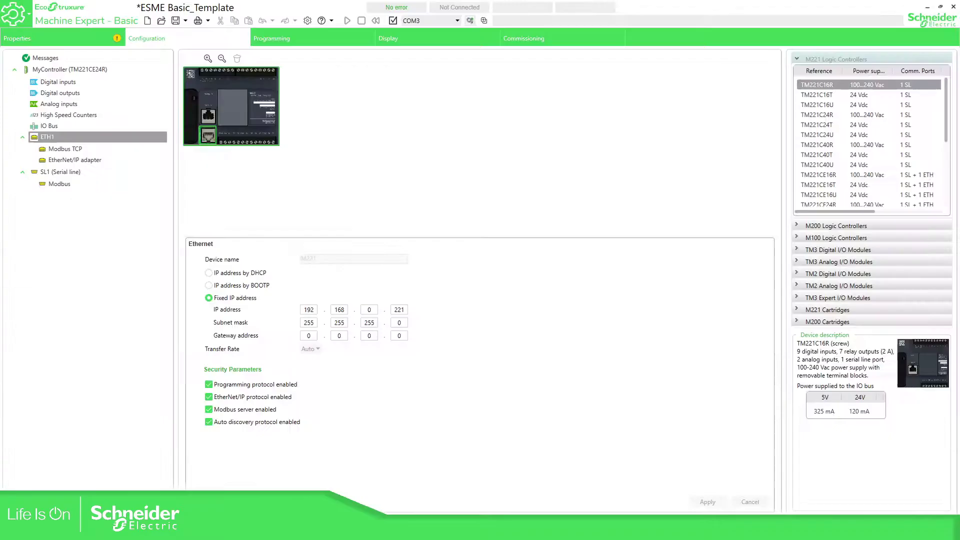
Open the Memory words list and search 184 to see the %MW173–%MW184 symbols.
left_click(320, 40)
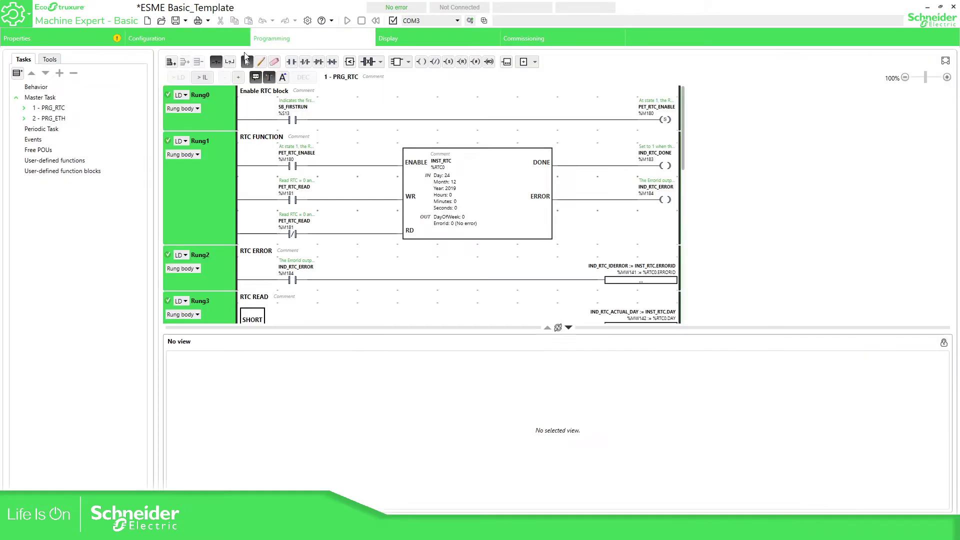
left_click(50, 60)
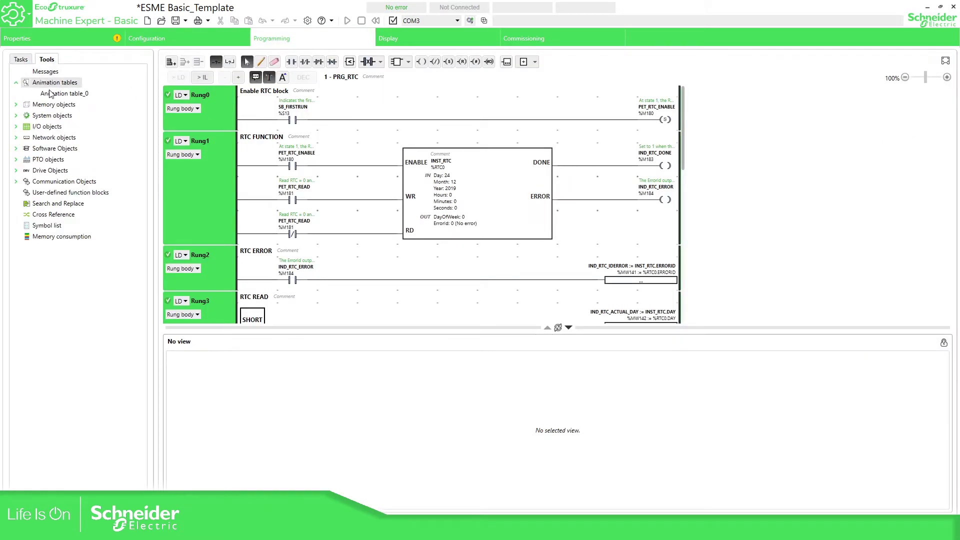
left_click(15, 106)
left_click(60, 127)
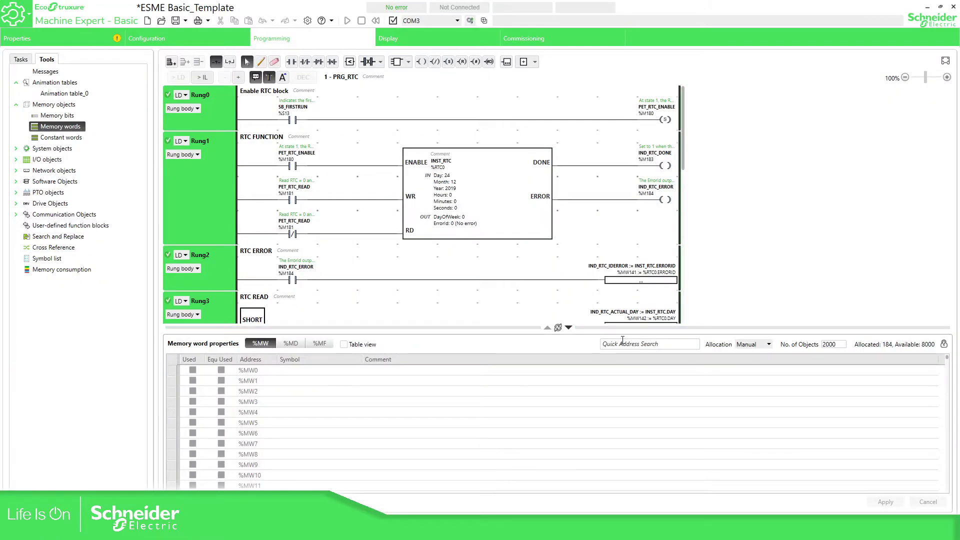
left_click(623, 343)
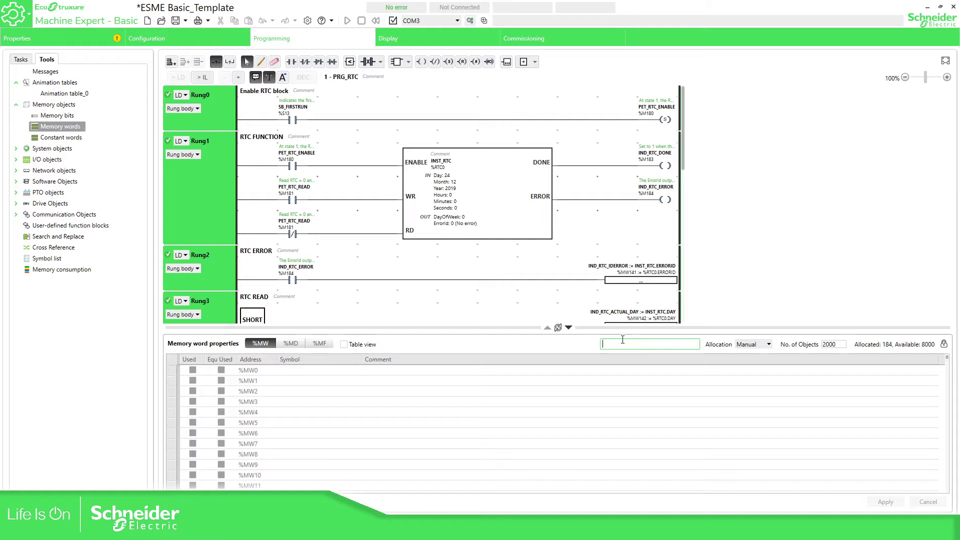
type("184")
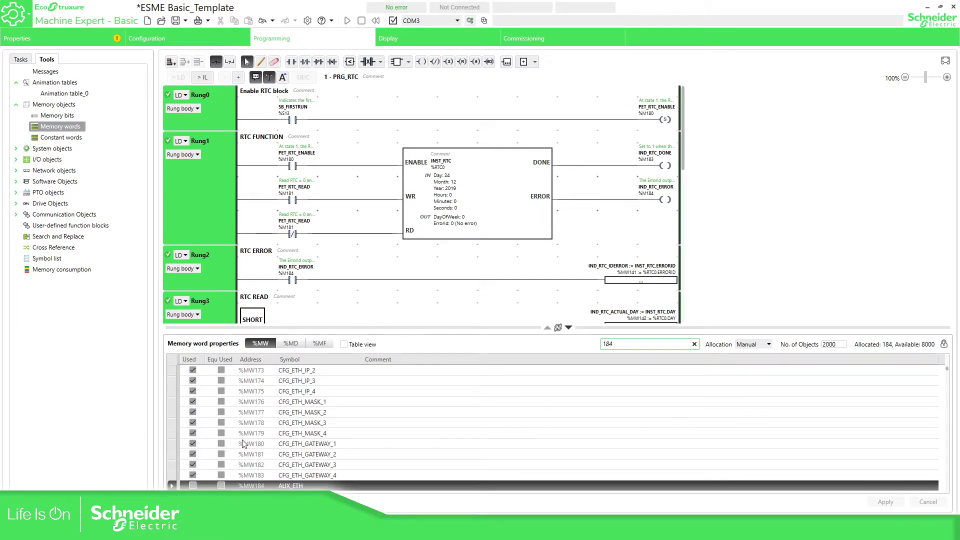
scroll(245, 445, "down", 2)
scroll(245, 445, "up", 2)
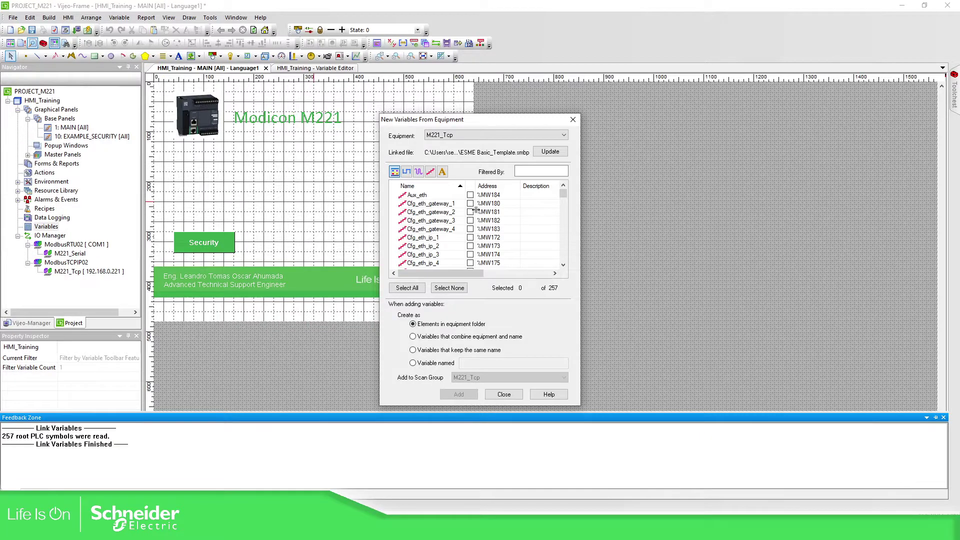
Create Aux_eth, Cfg_eth_gateway_1 and Cfg_eth_gateway_2 from M221_Tcp and expand the PLC_M221_Tcp folder.
left_click(470, 195)
left_click(470, 203)
left_click(470, 212)
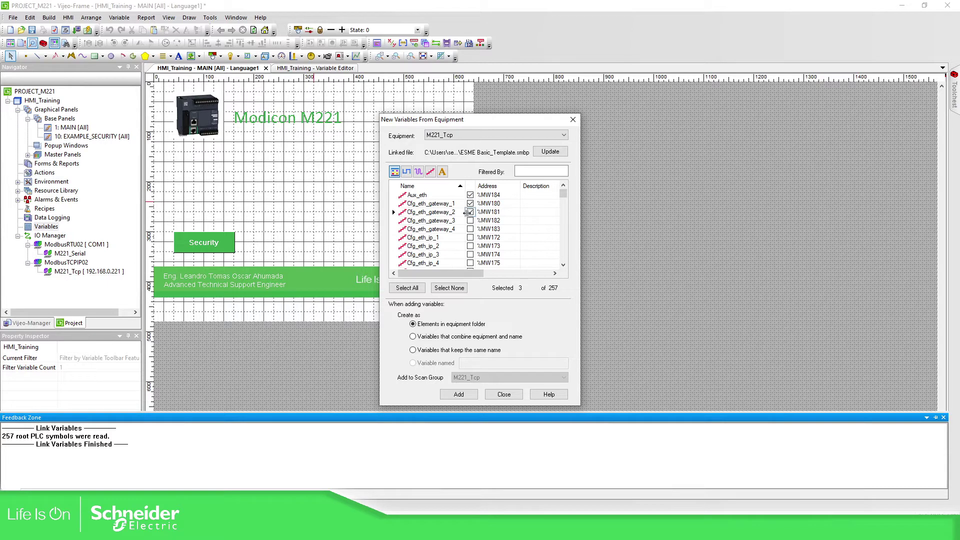
left_click(463, 395)
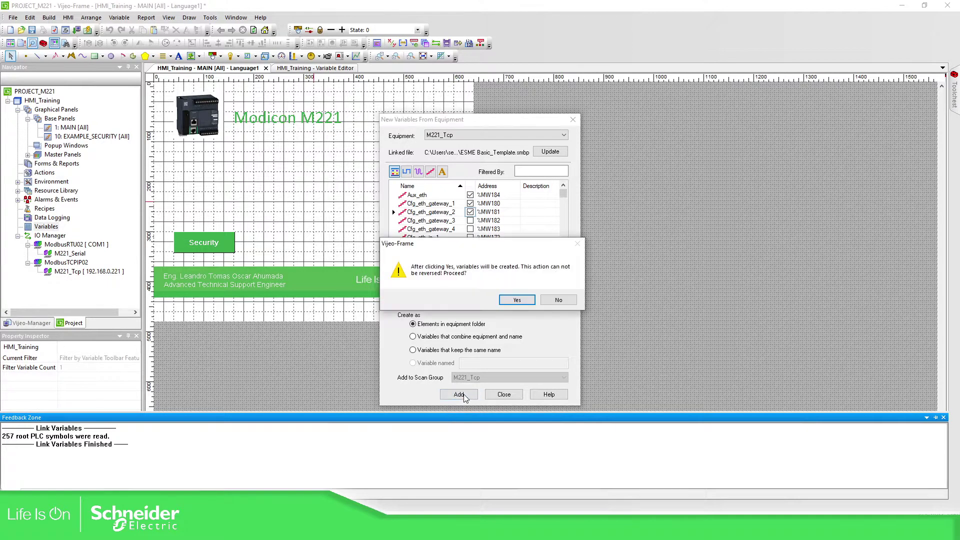
left_click(517, 299)
left_click(502, 394)
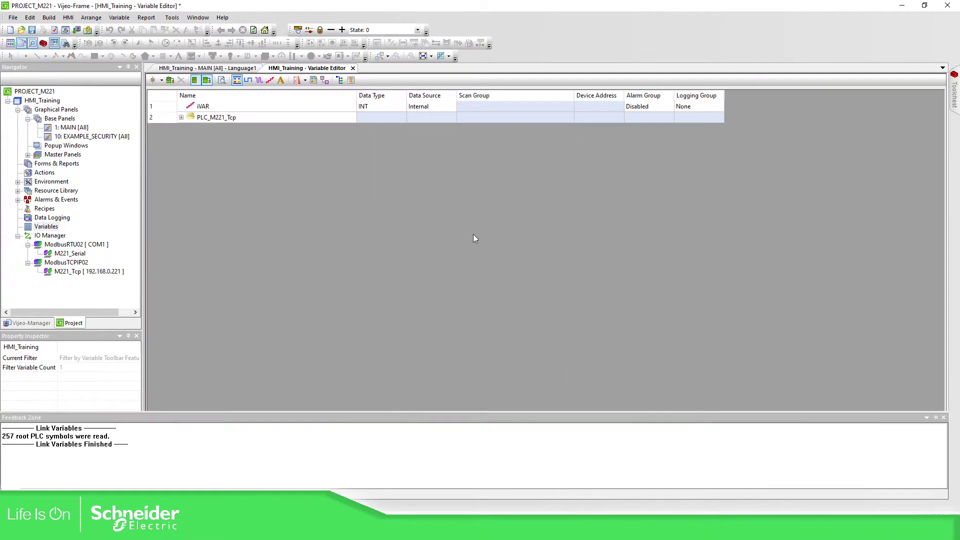
left_click(181, 117)
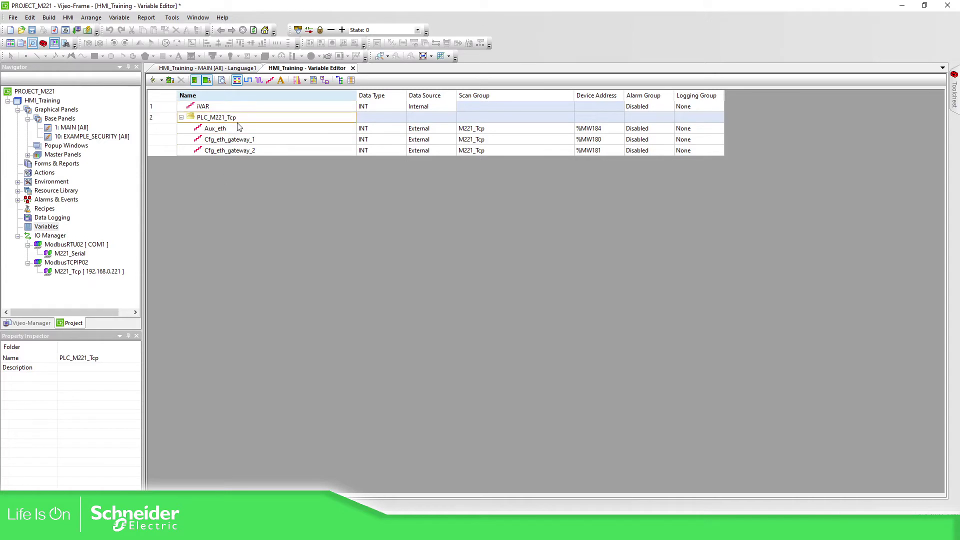
Import Cfg_eth_gateway_3 (%MW182) and Cfg_eth_gateway_4 (%MW183) from the M221_Tcp equipment.
right_click(42, 230)
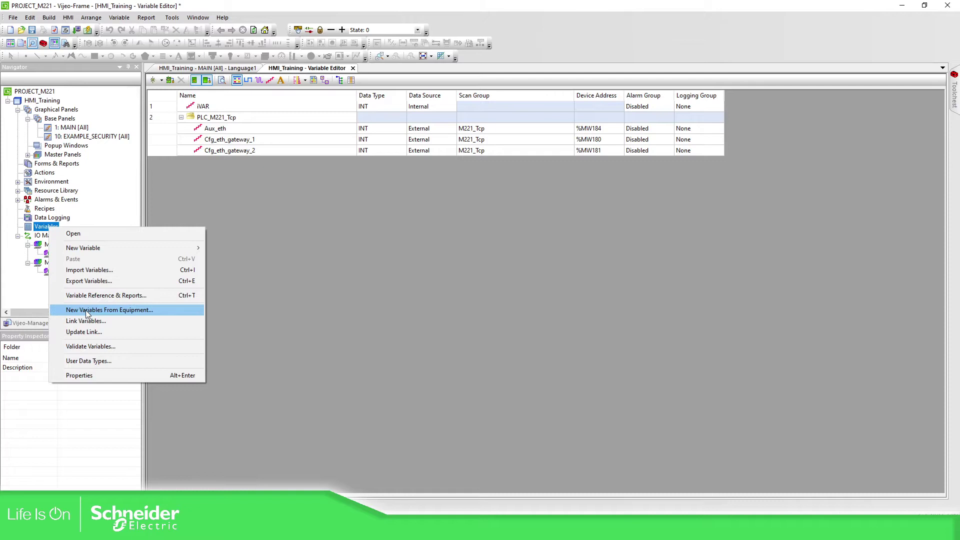
left_click(121, 311)
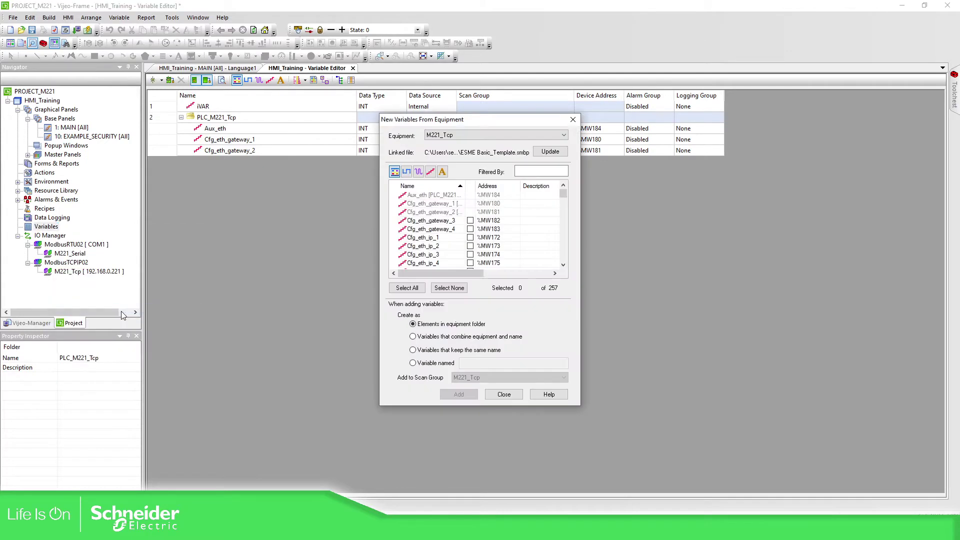
left_click(432, 138)
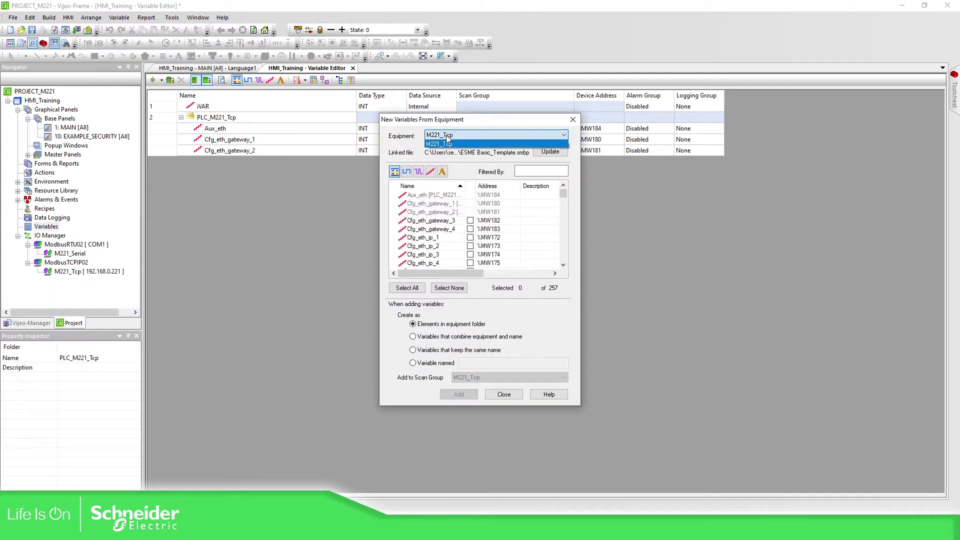
left_click(447, 141)
left_click(470, 200)
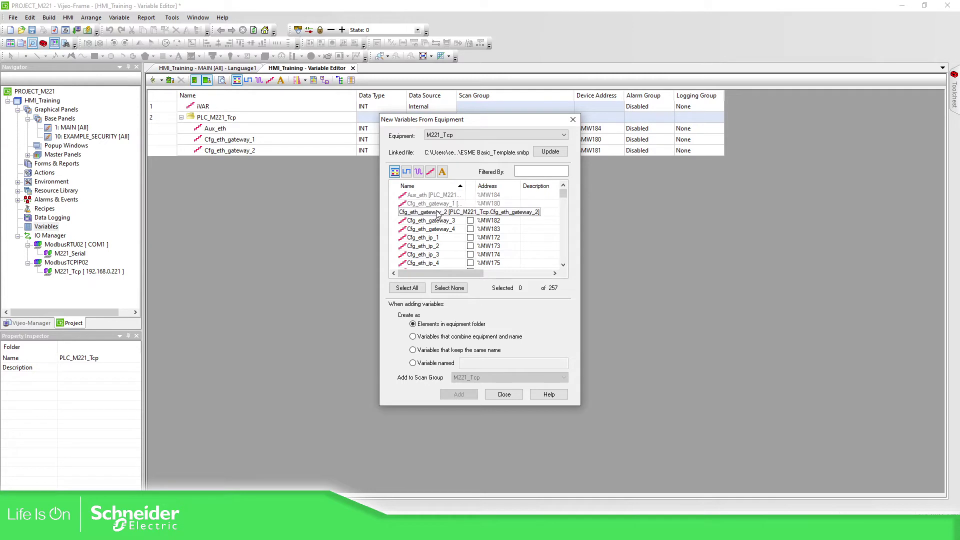
scroll(465, 214, "down", 1)
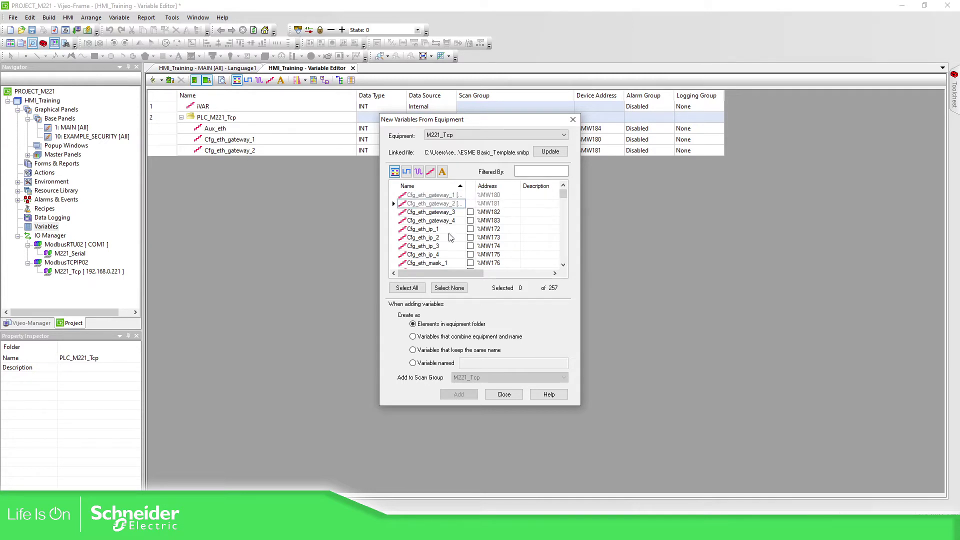
left_click(470, 212)
left_click(470, 220)
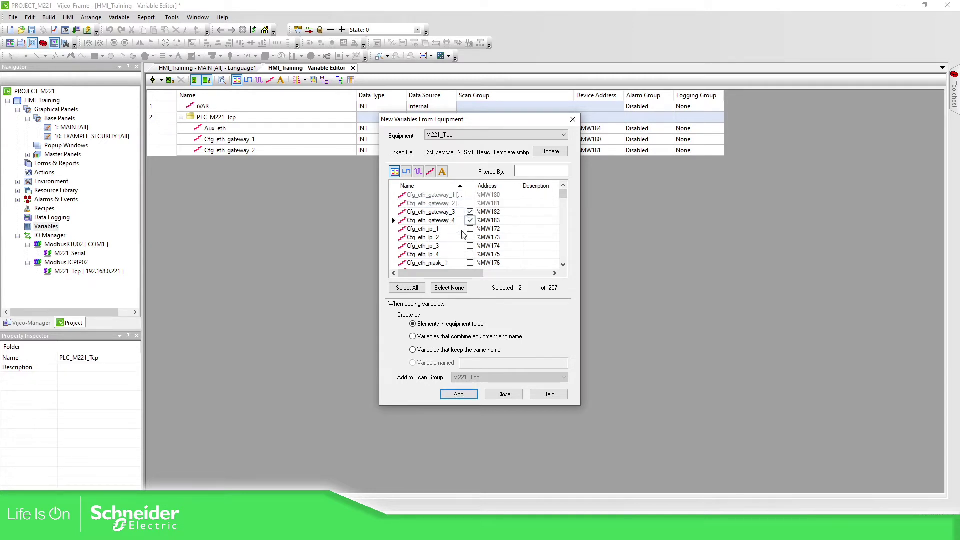
left_click(459, 393)
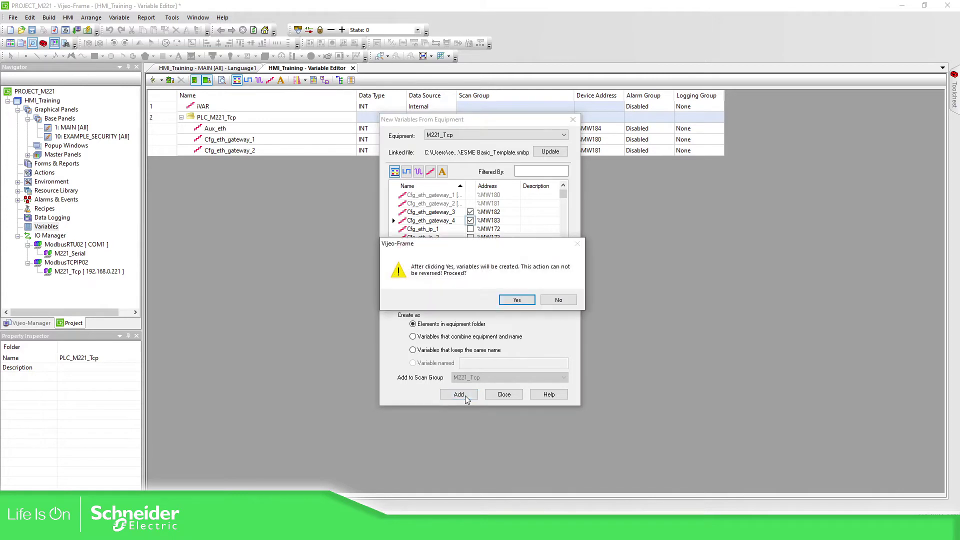
left_click(518, 300)
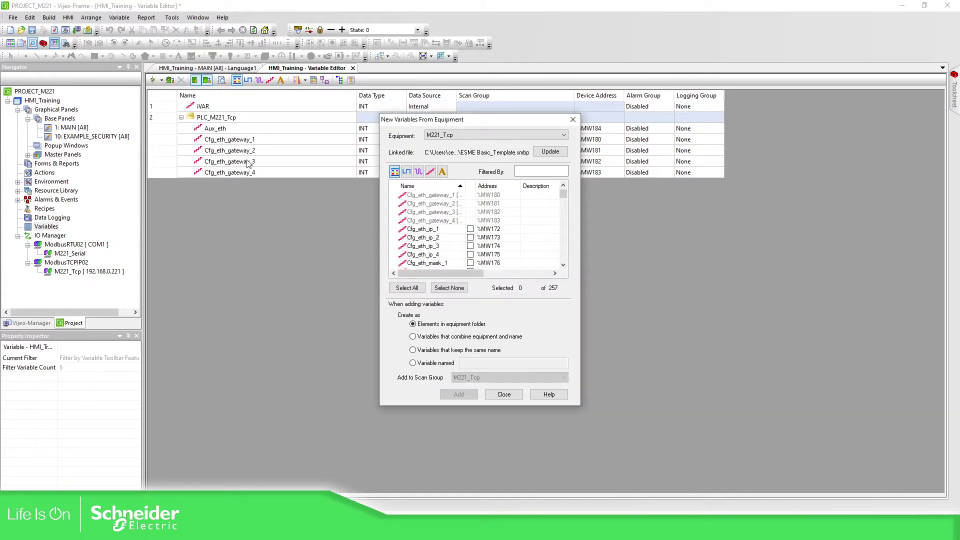
left_click(504, 394)
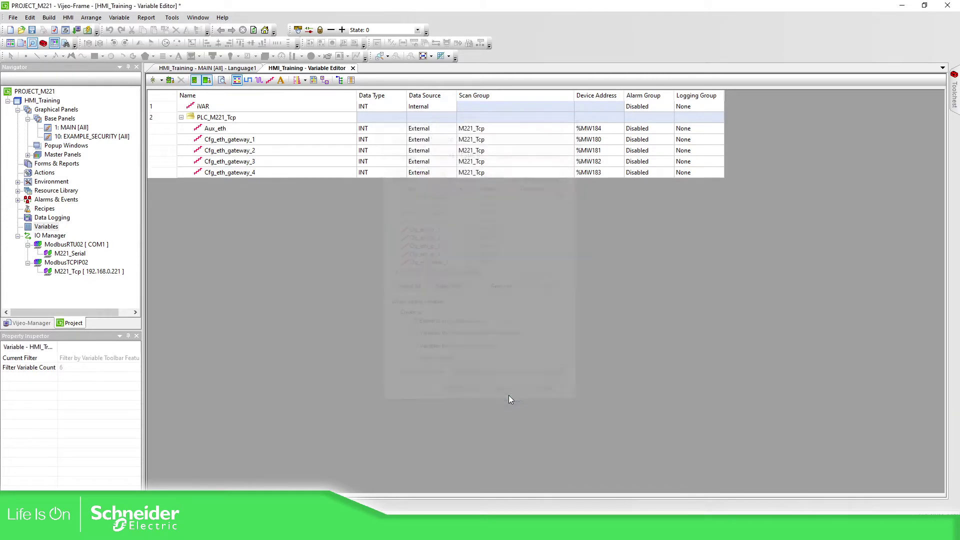
Import Cfg_eth_ip_1 (%MW172) and Cfg_eth_ip_2 (%MW173) from M221_Tcp into PLC_M221_Tcp.
right_click(50, 226)
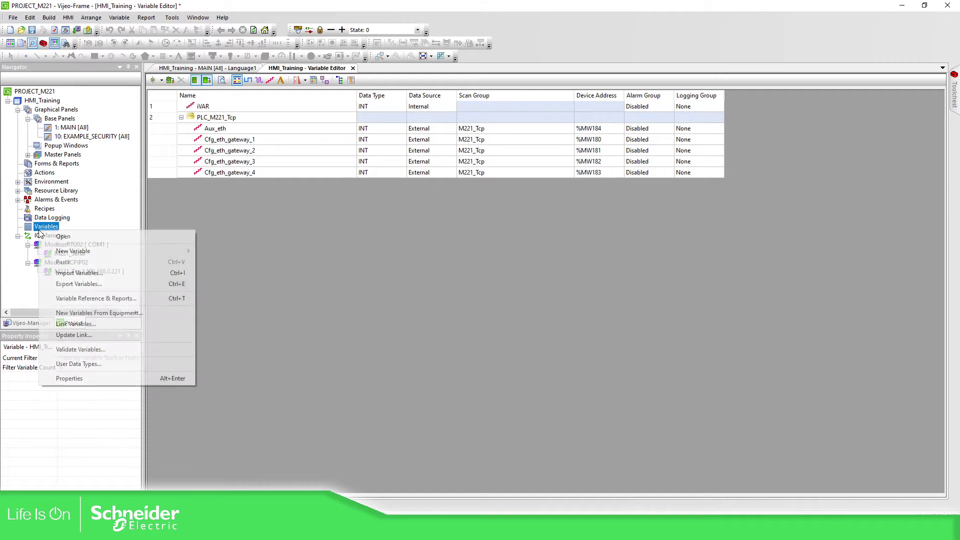
left_click(97, 311)
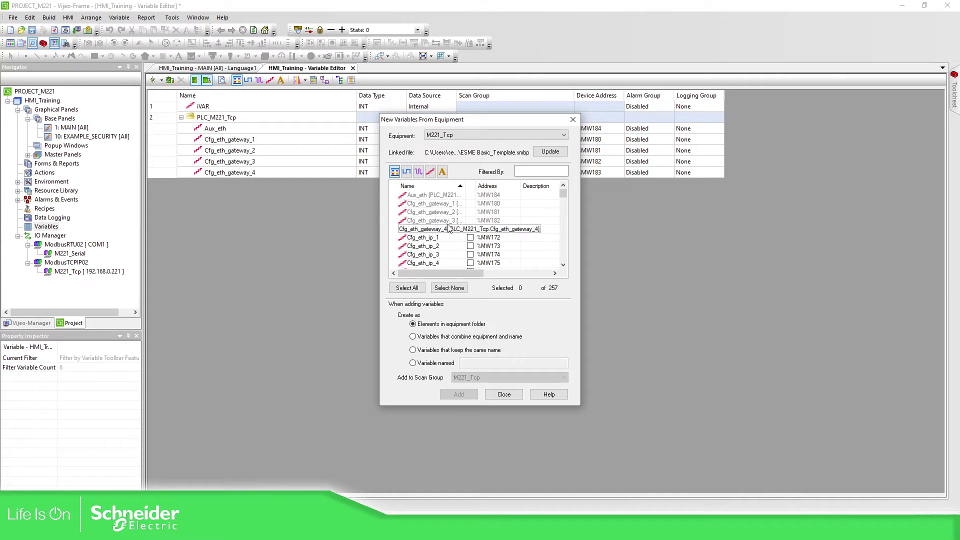
left_click_drag(448, 203, 447, 232)
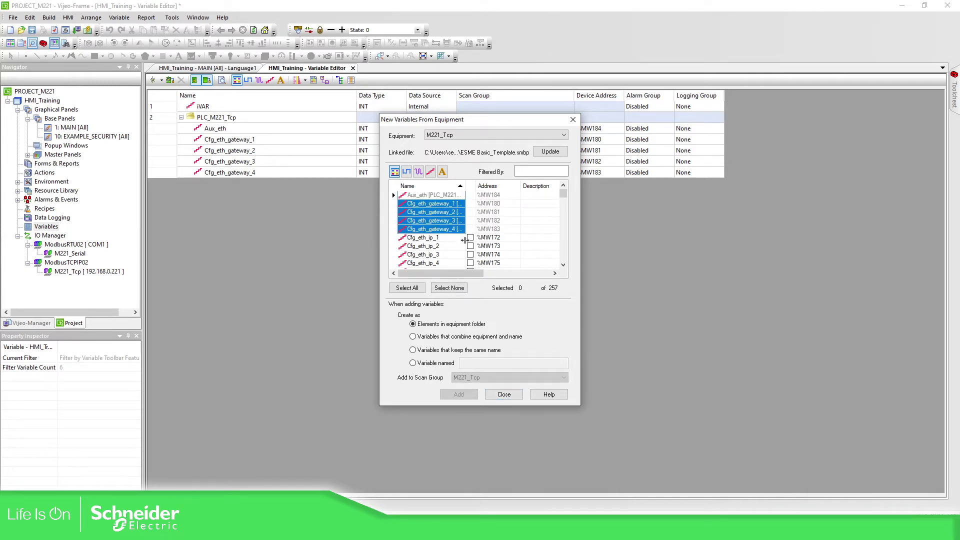
left_click(470, 237)
left_click(470, 245)
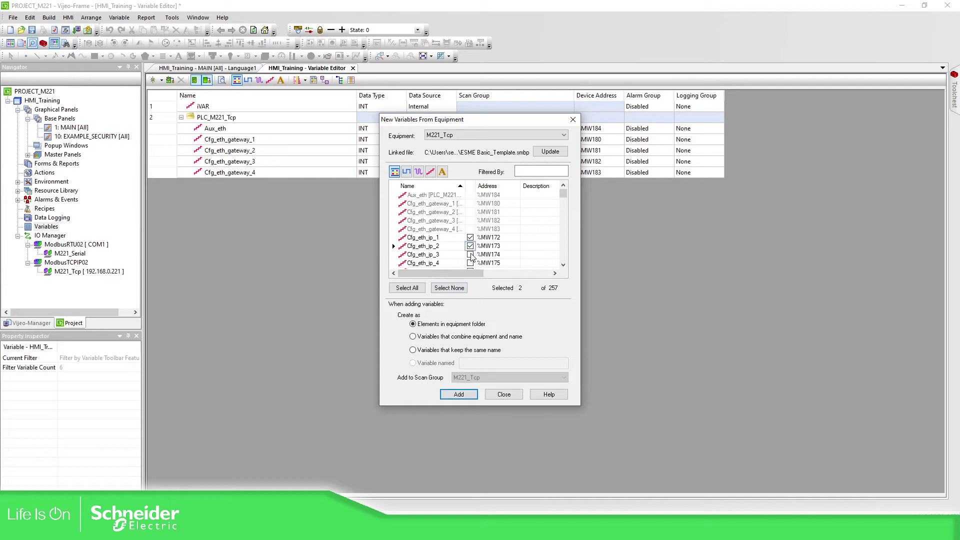
left_click(459, 395)
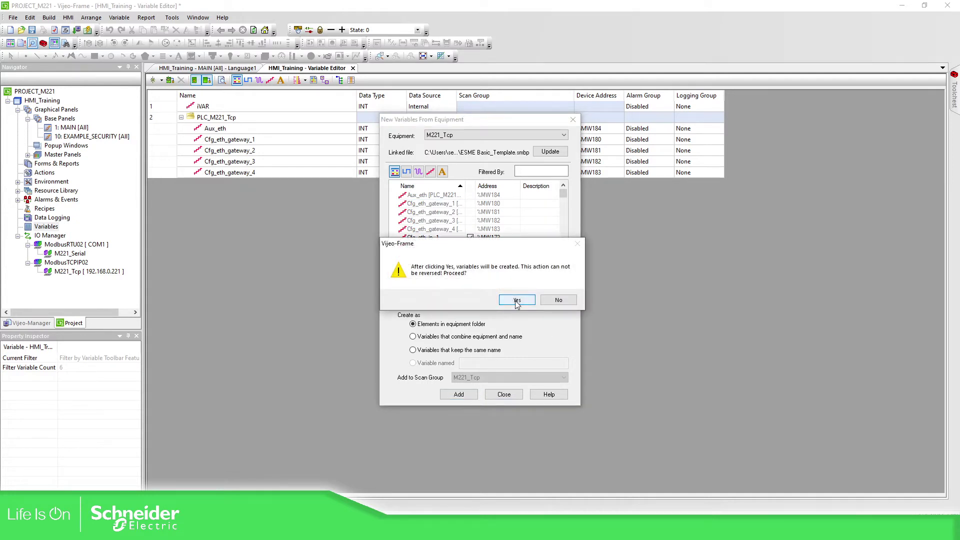
left_click(520, 299)
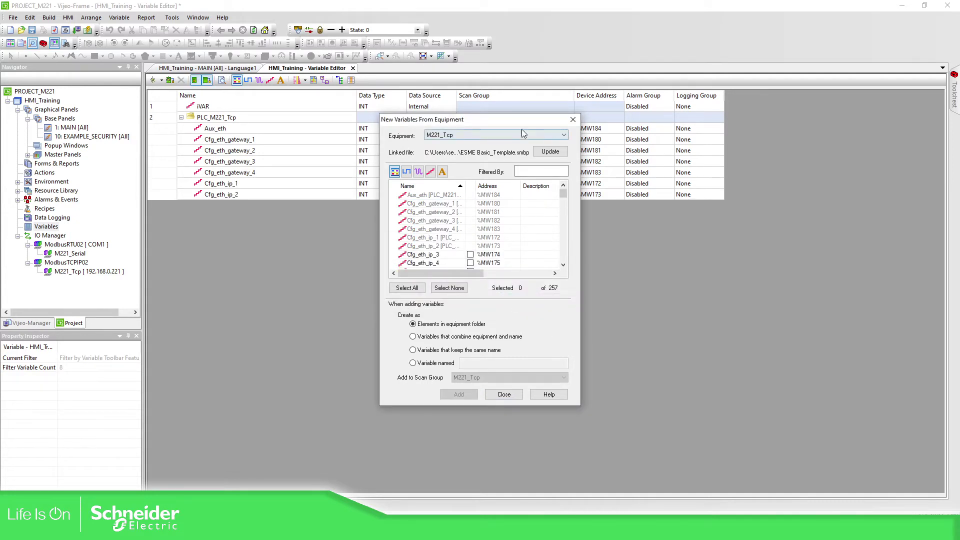
left_click(573, 119)
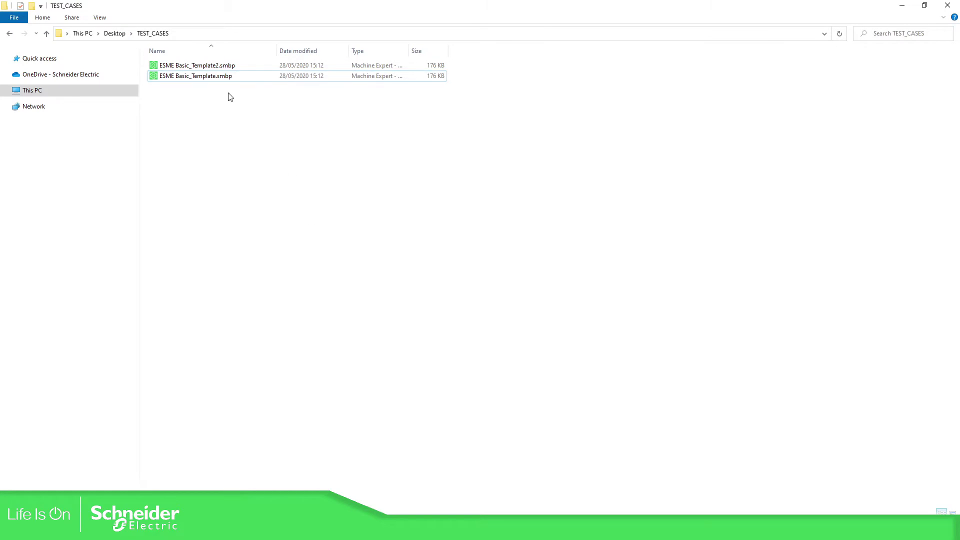
Close Machine Expert - Basic without saving and select ESME Basic_Template.smbp in TEST_CASES.
left_click(224, 81)
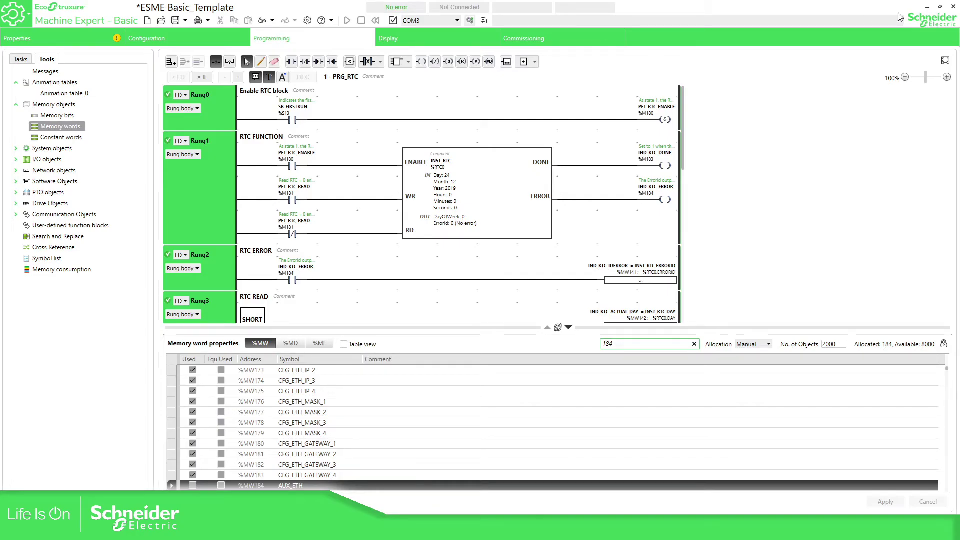
left_click(954, 7)
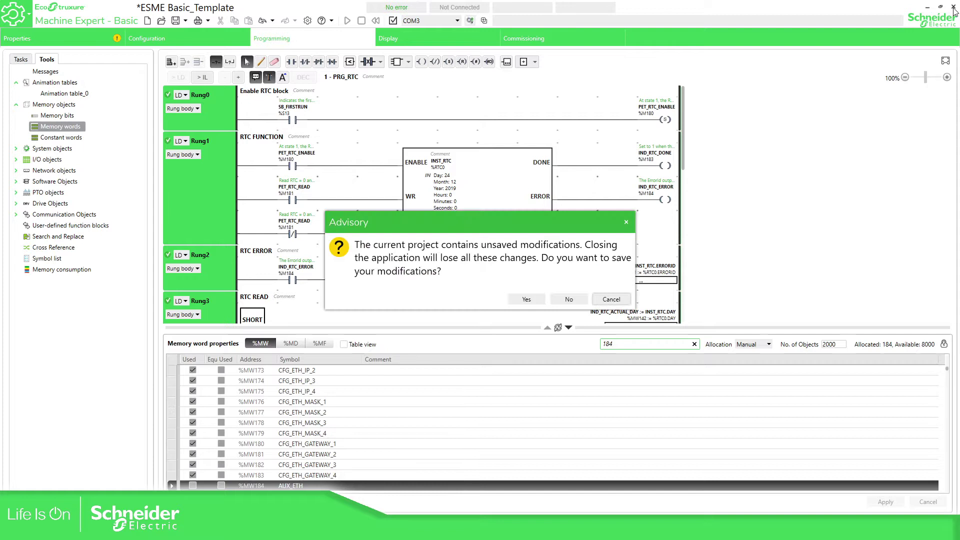
left_click(570, 300)
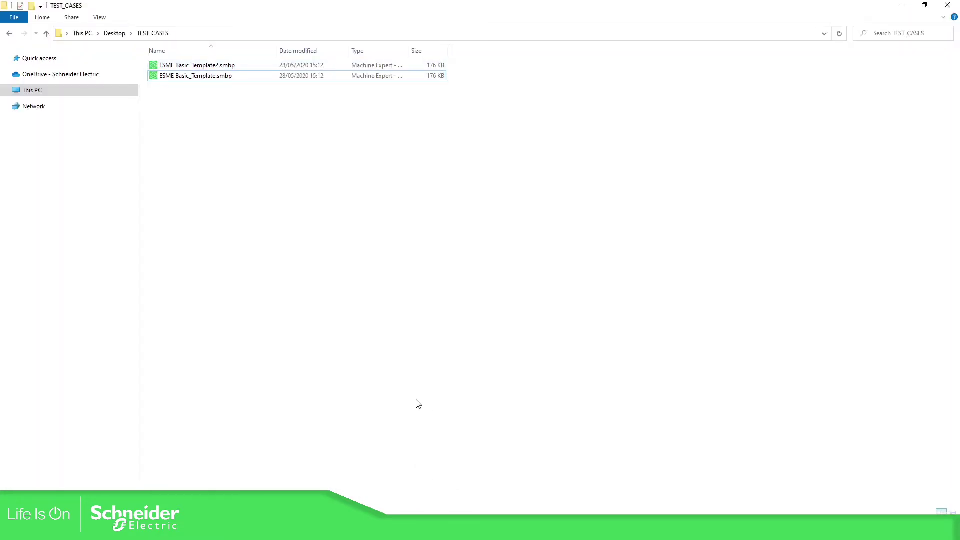
left_click(217, 79)
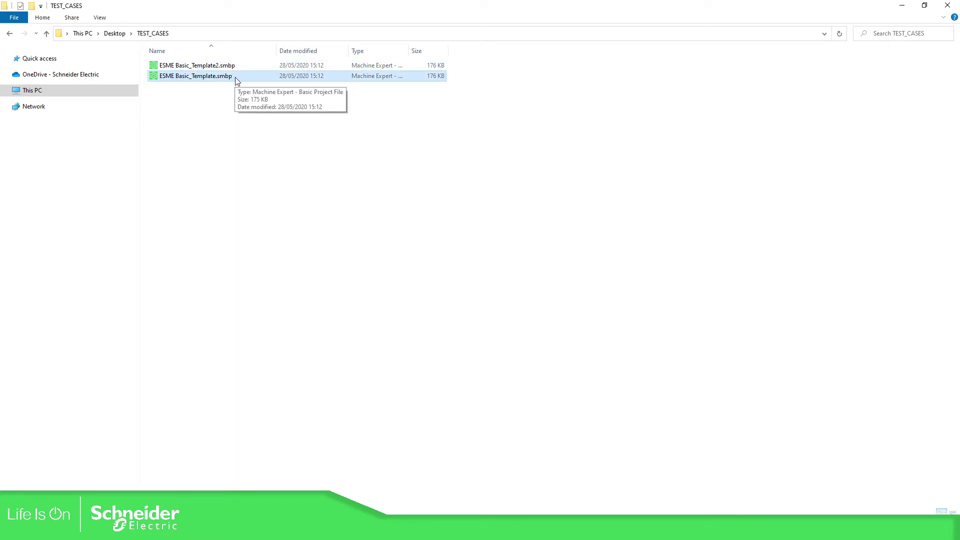
Delete ESME Basic_Template.smbp and select its entry in Vijeo Designer's Update Link list.
key("Delete")
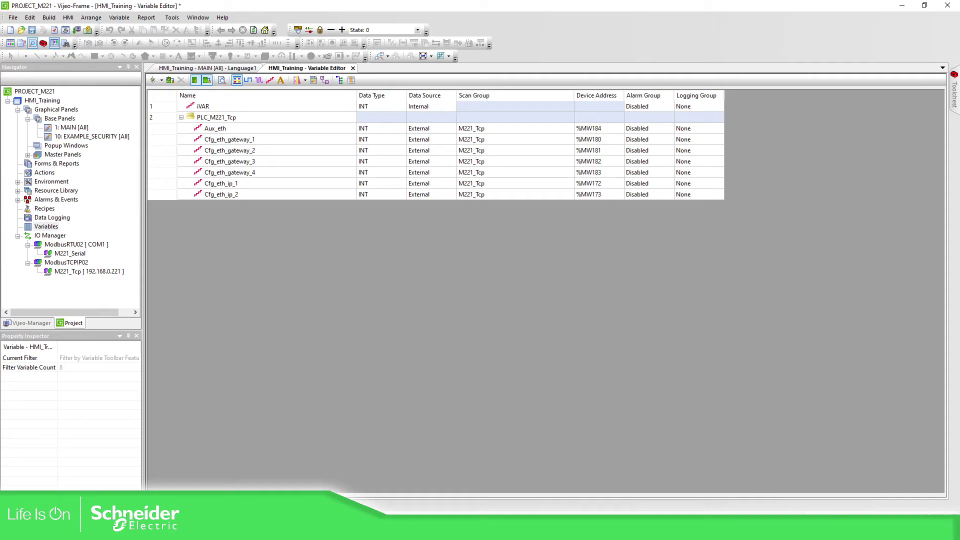
right_click(43, 229)
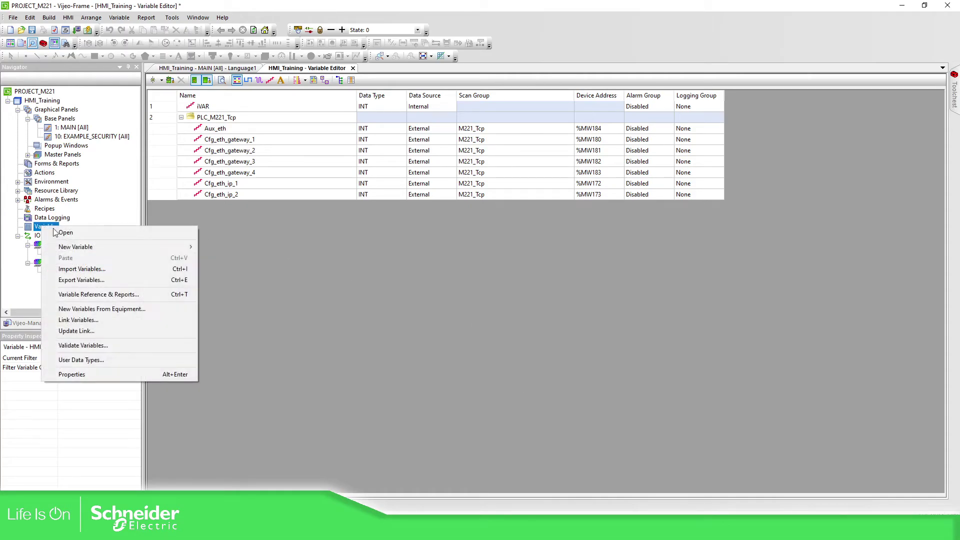
left_click(84, 332)
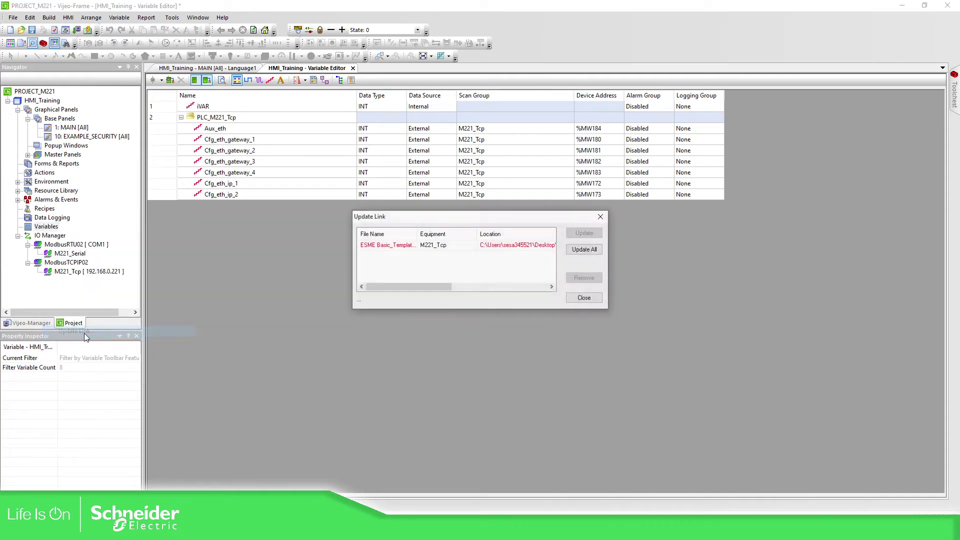
left_click(380, 245)
left_click_drag(409, 286, 470, 287)
scroll(445, 269, "left", 5)
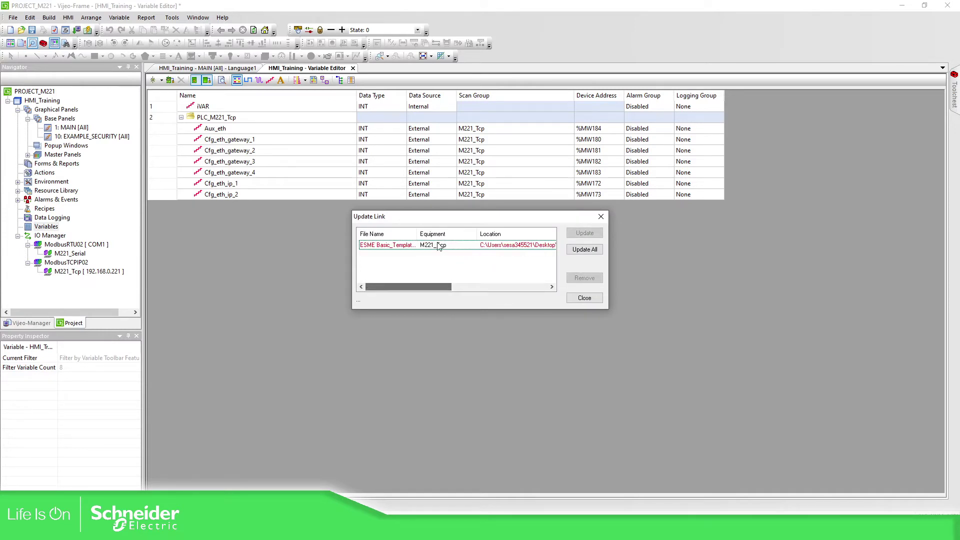
left_click(406, 246)
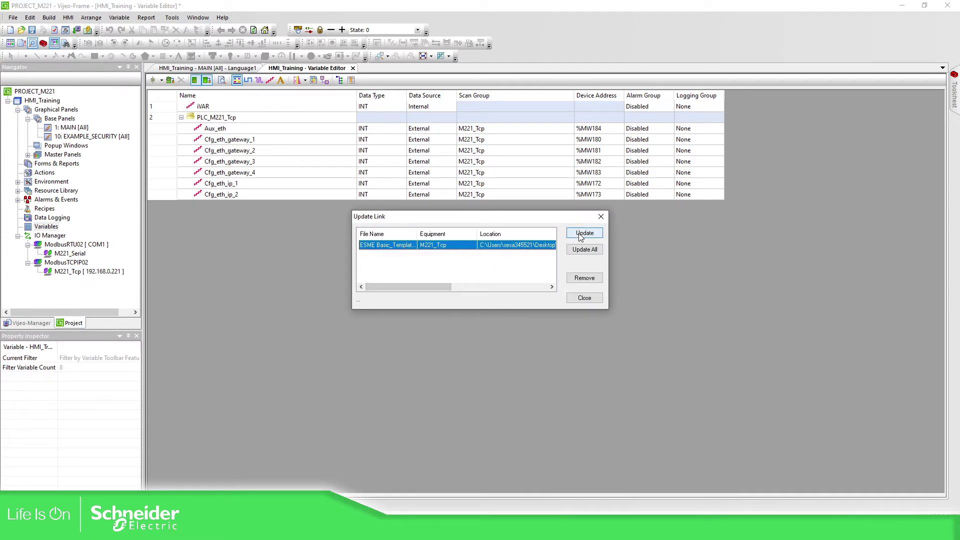
Relink that entry to the SoMachine Basic file ESME Basic_Template2.smbp, reading 257 PLC symbols.
left_click(581, 237)
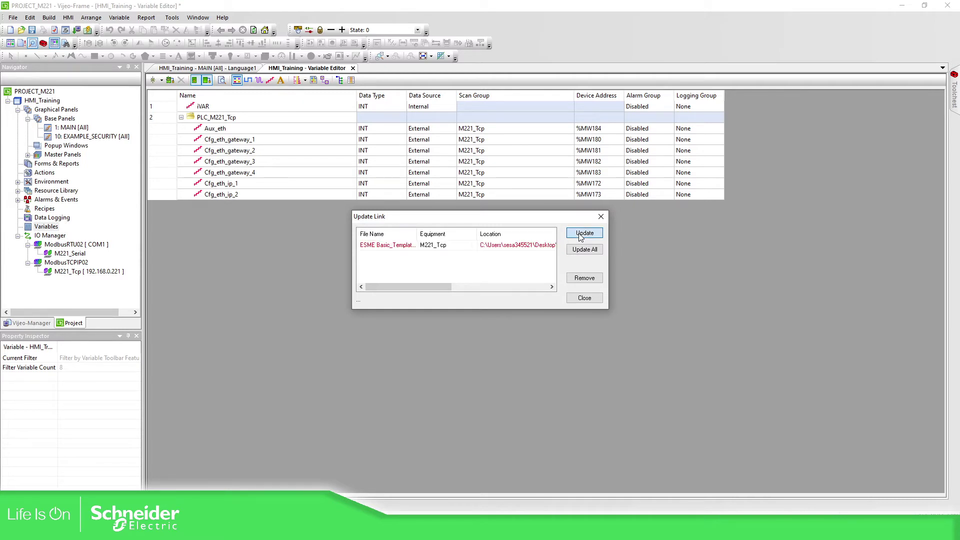
left_click(446, 290)
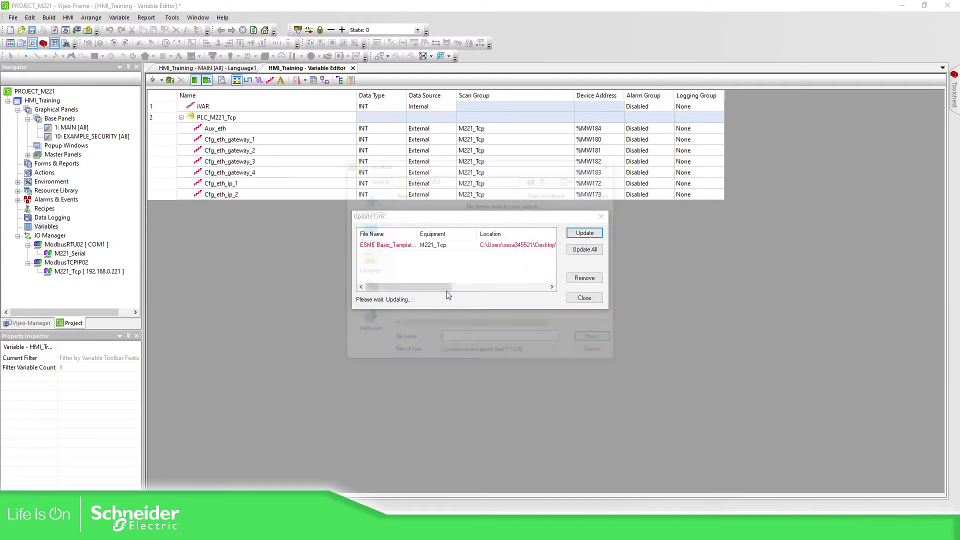
left_click(552, 358)
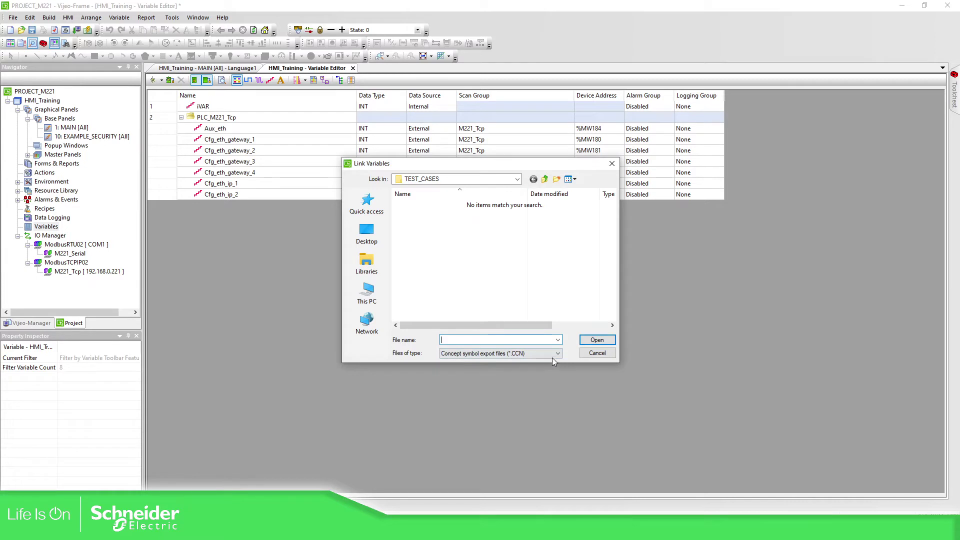
left_click(525, 429)
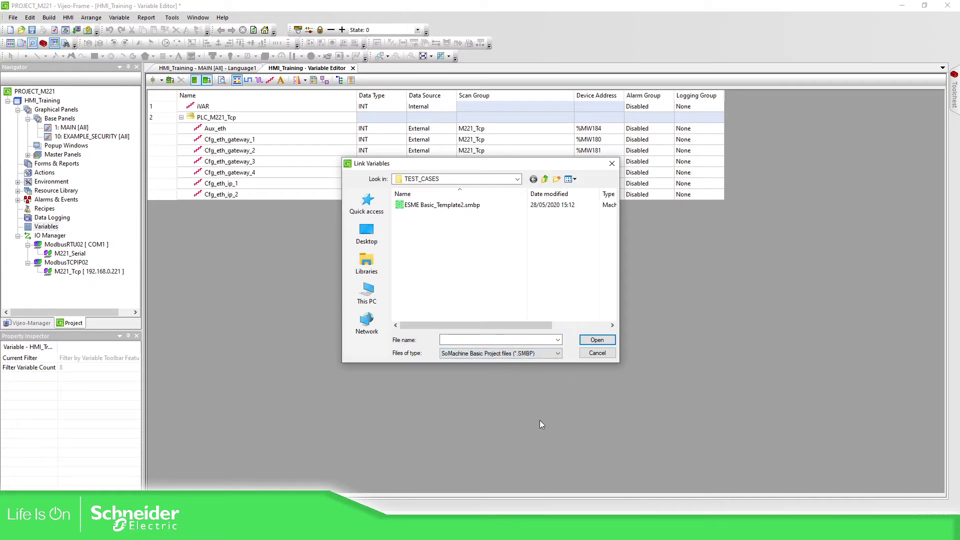
left_click(466, 207)
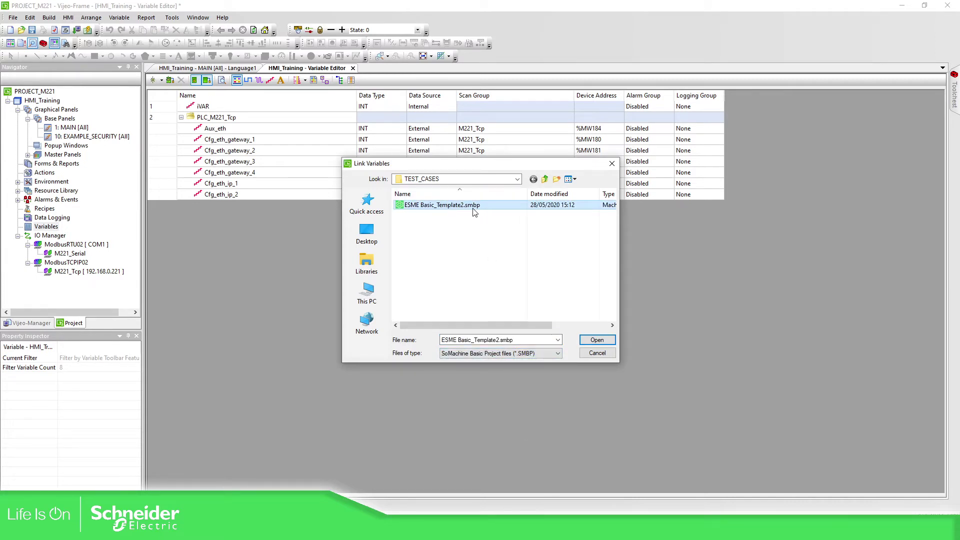
left_click(601, 341)
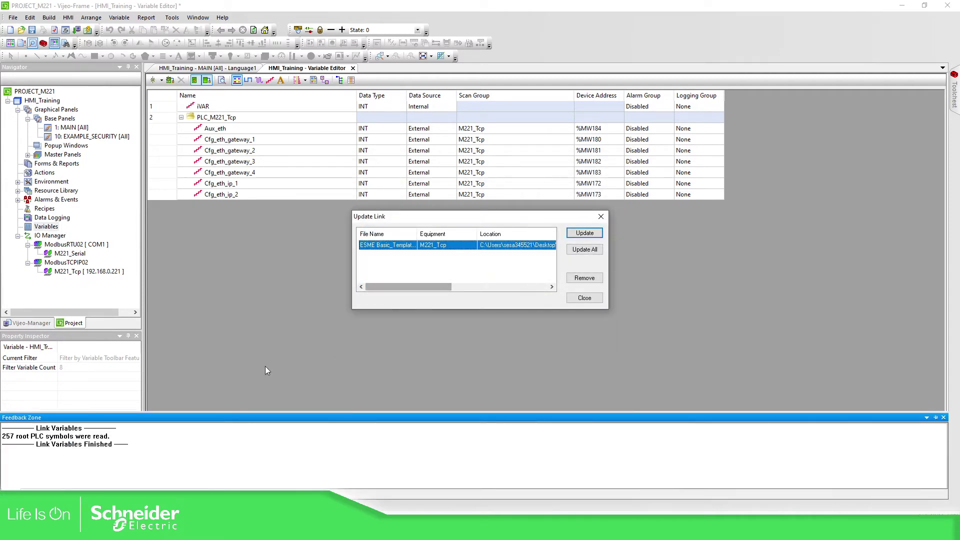
left_click_drag(434, 284, 505, 285)
left_click(584, 298)
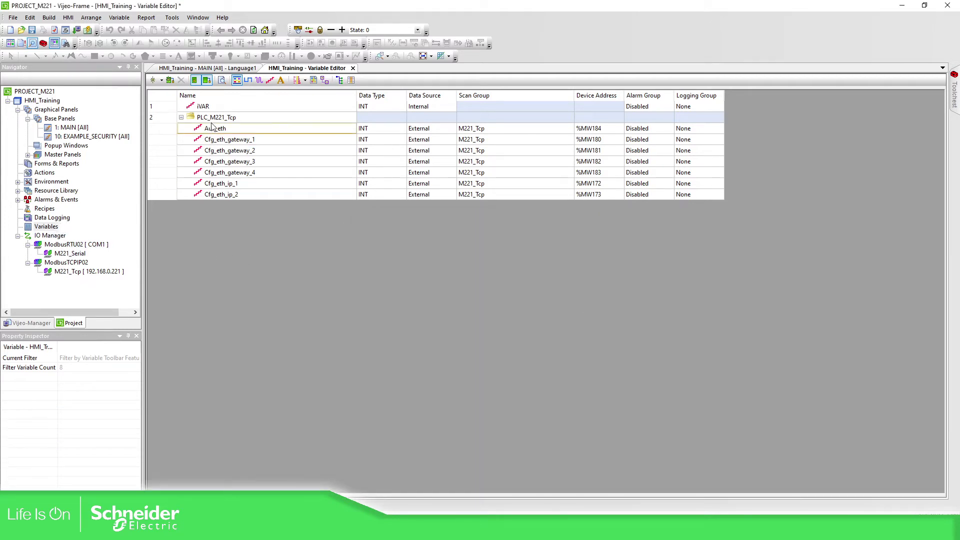
Import Cfg_eth_ip_3 (%MW174) and Cfg_eth_ip_4 (%MW175) from M221_Tcp into PLC_M221_Tcp.
right_click(46, 227)
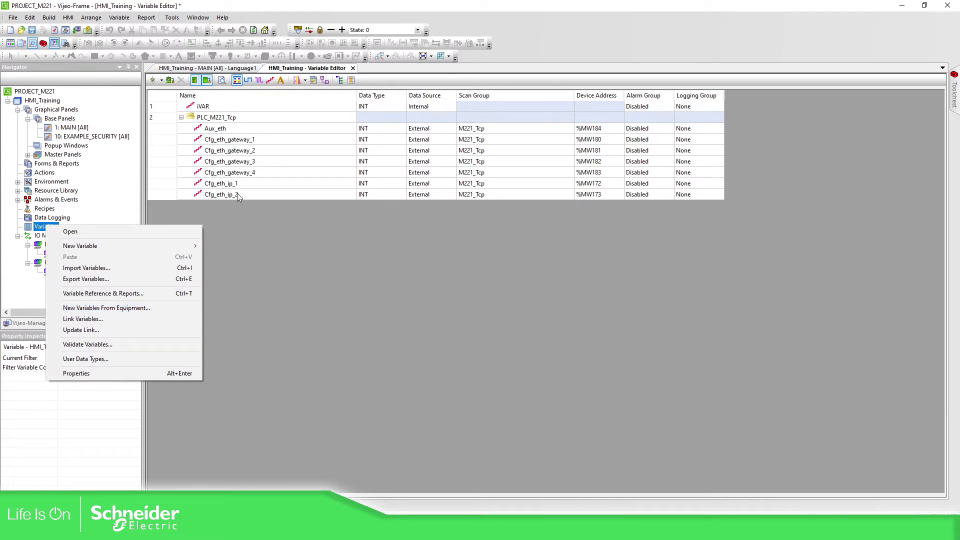
left_click(118, 309)
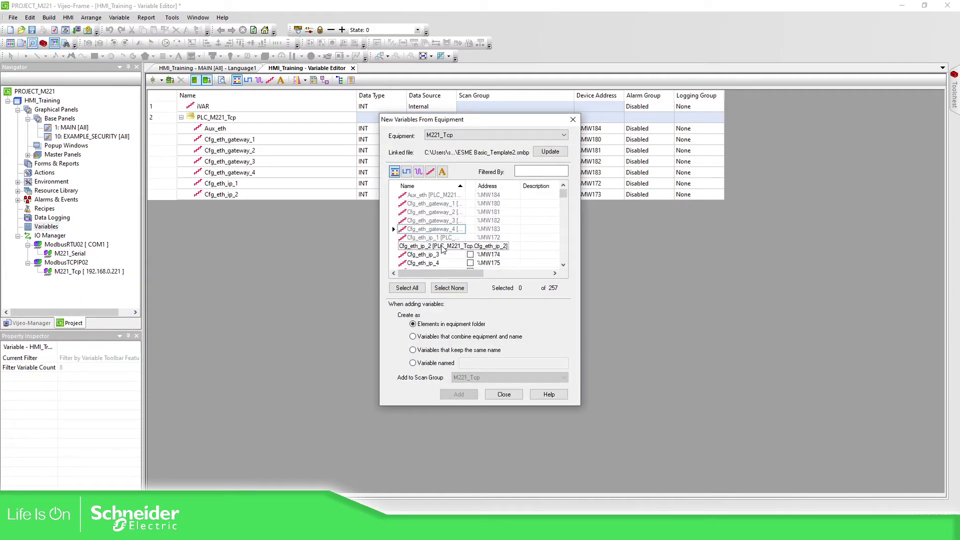
left_click(470, 254)
left_click(470, 262)
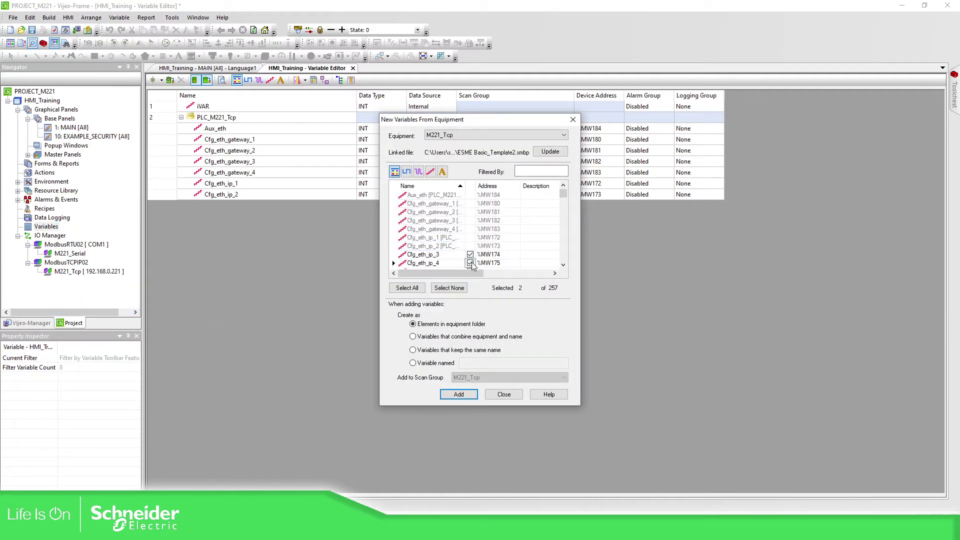
scroll(488, 245, "down", 1)
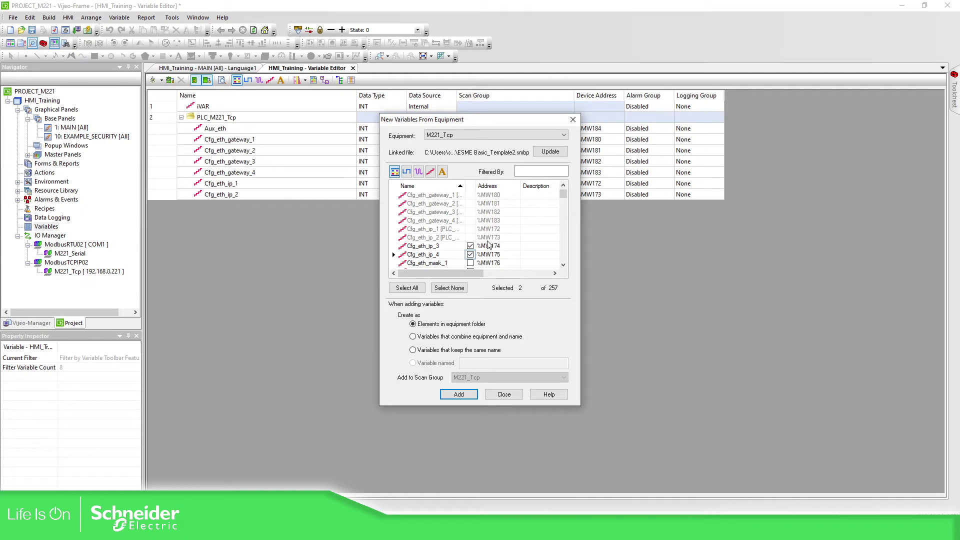
left_click(459, 394)
left_click(517, 300)
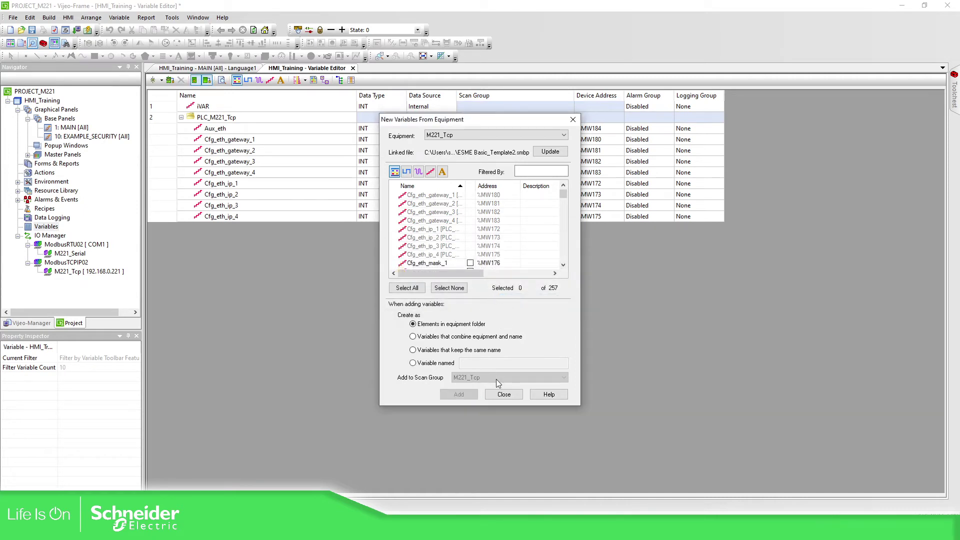
left_click(504, 395)
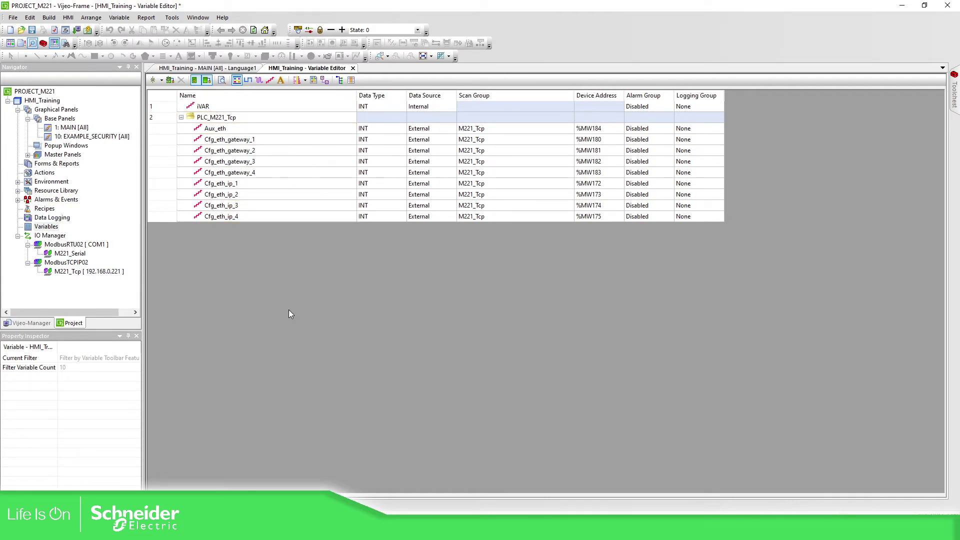
mouse_move(371, 520)
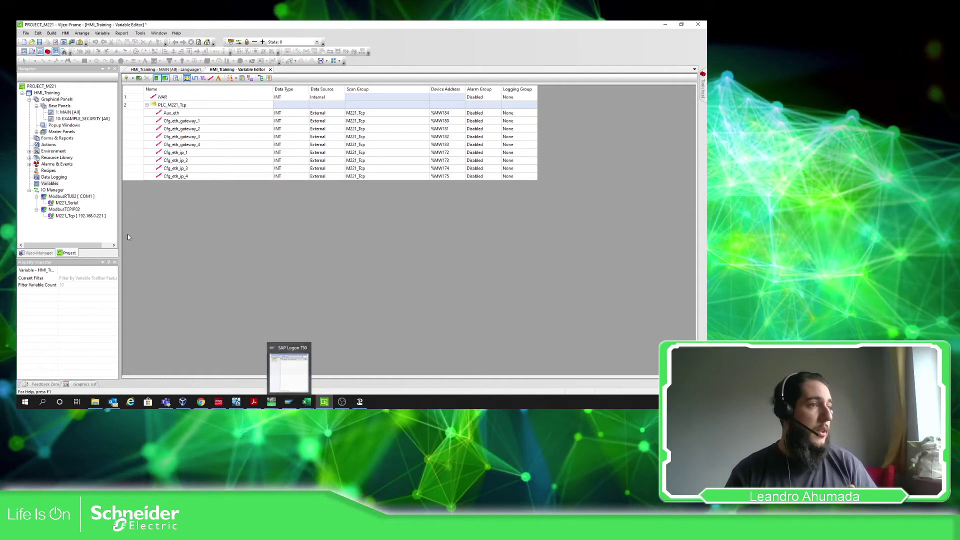
Remove the ESME Basic_Template link from the Update Link list.
left_click(49, 186)
right_click(49, 185)
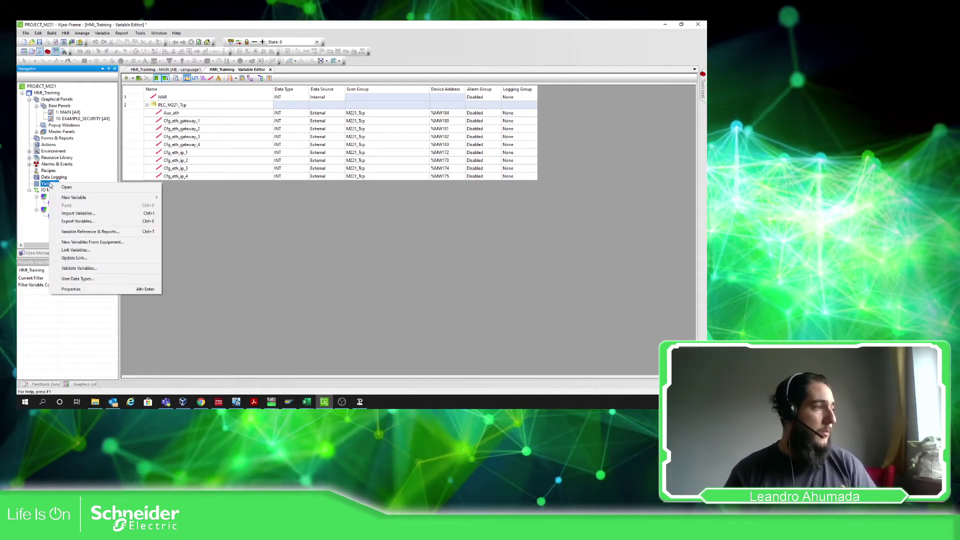
left_click(78, 258)
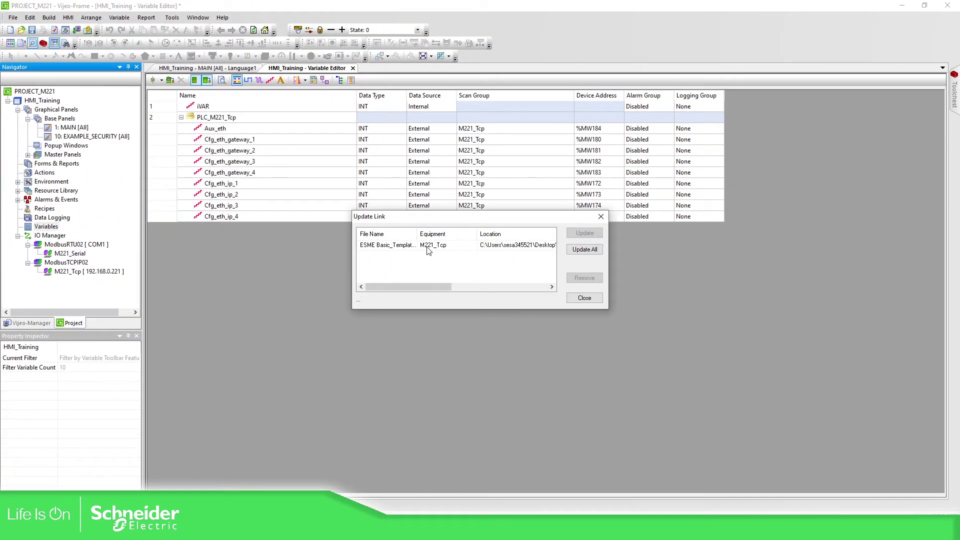
left_click(427, 247)
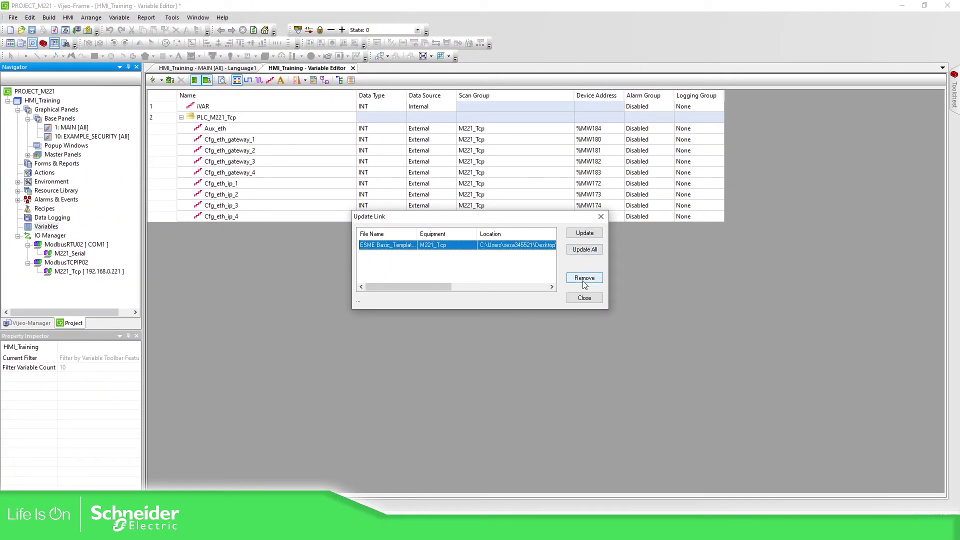
left_click(584, 280)
left_click(476, 302)
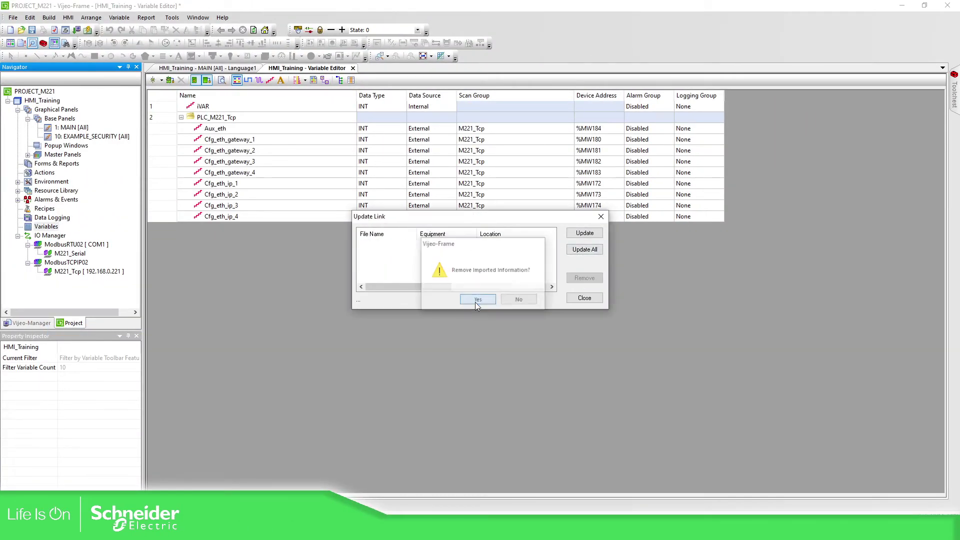
left_click(585, 298)
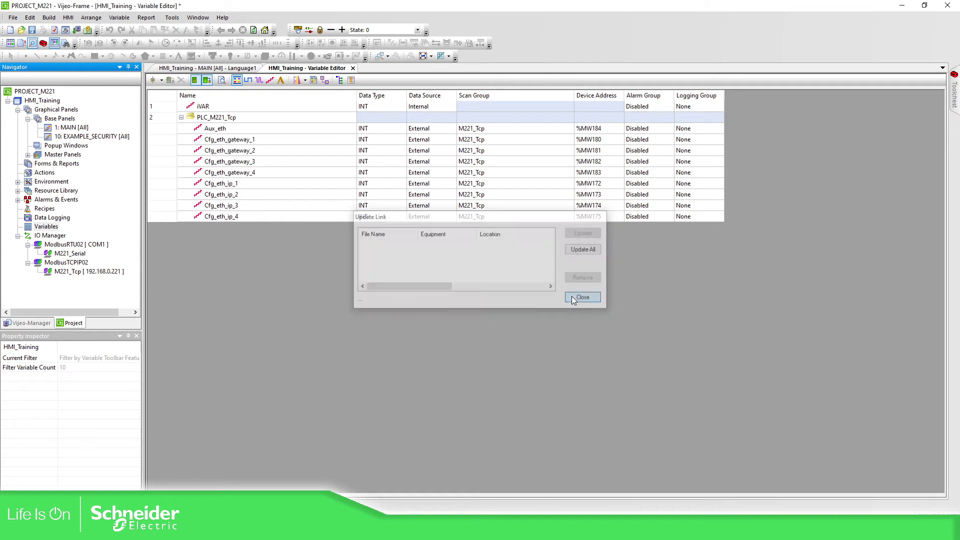
Link variables to ESME Basic_Template2.smbp (SoMachine Basic) on the M221_Tcp equipment.
right_click(54, 227)
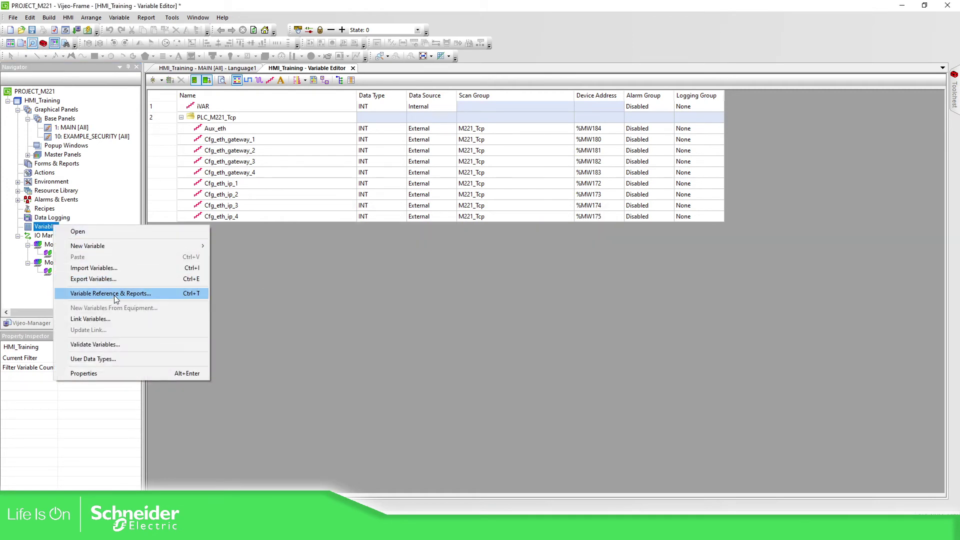
left_click(104, 318)
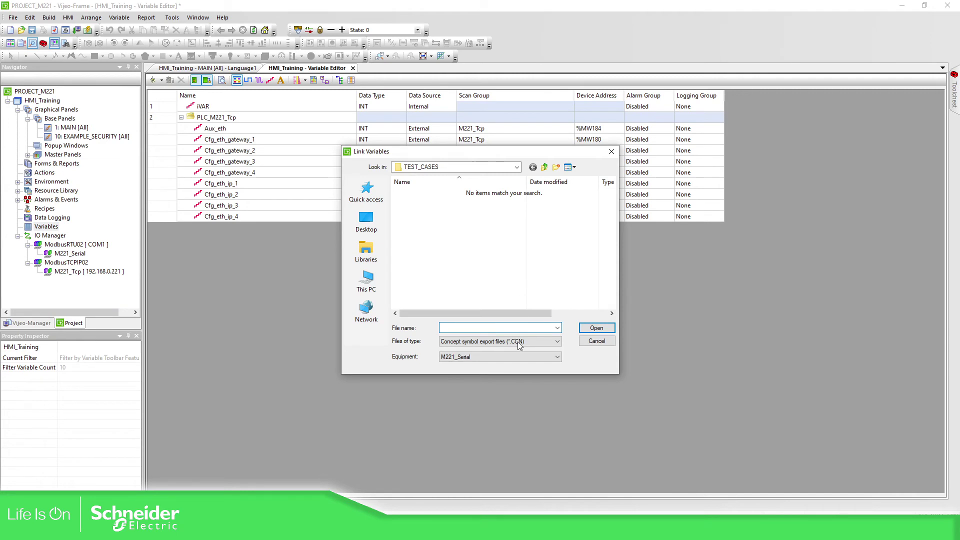
left_click(517, 341)
left_click(505, 419)
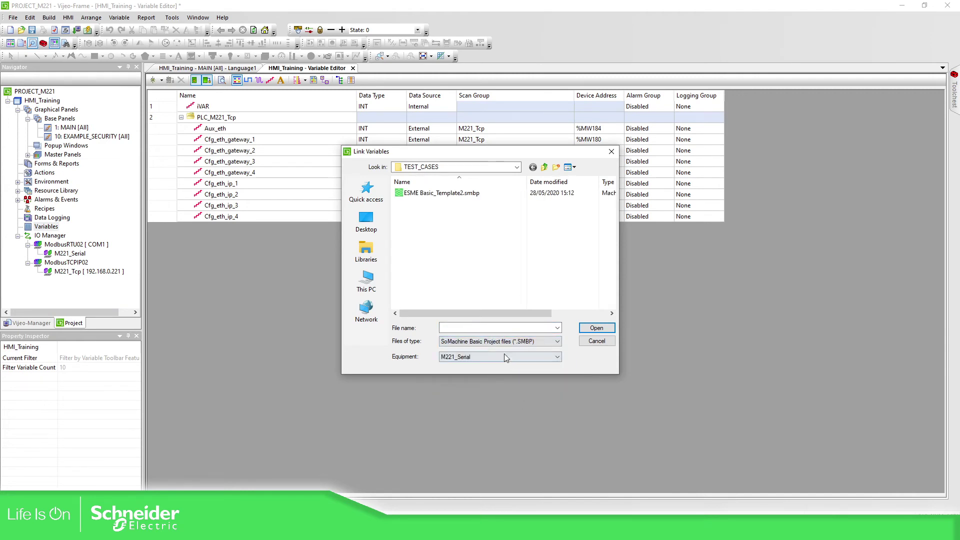
left_click(504, 357)
left_click(472, 371)
left_click(464, 195)
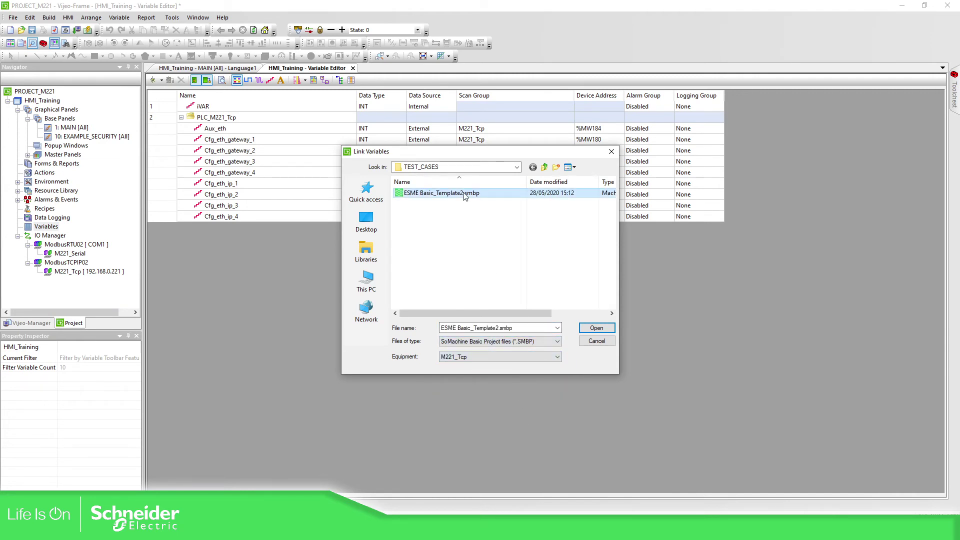
left_click(593, 328)
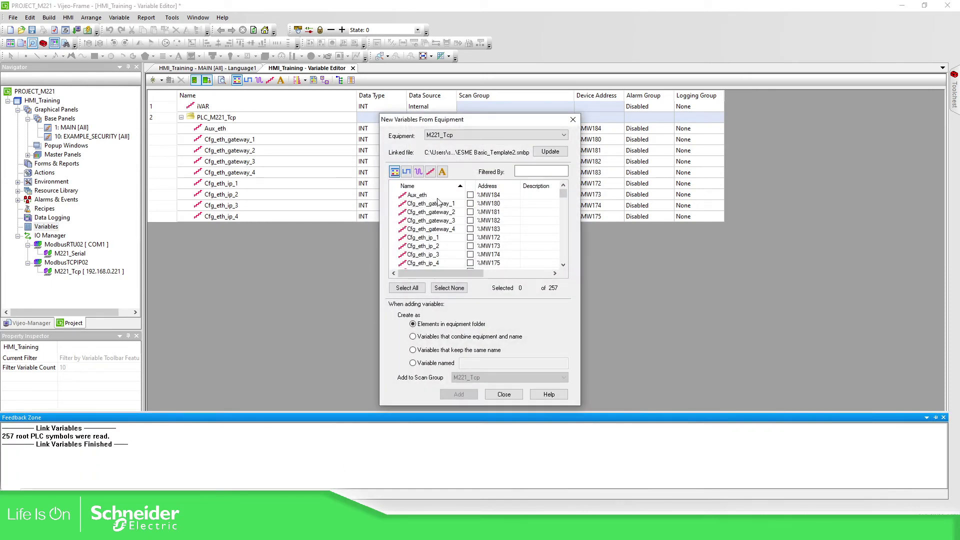
Add Aux_eth, Cfg_eth_gateway_1 and Cfg_eth_gateway_2, creating the duplicate PLC_M221_Tcp01 folder.
left_click(470, 195)
left_click(470, 203)
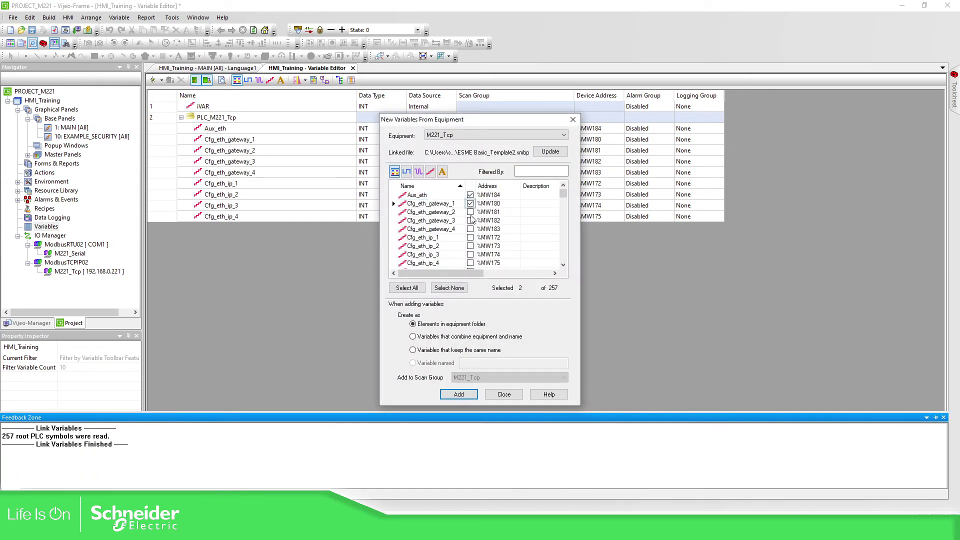
left_click(470, 212)
left_click(458, 394)
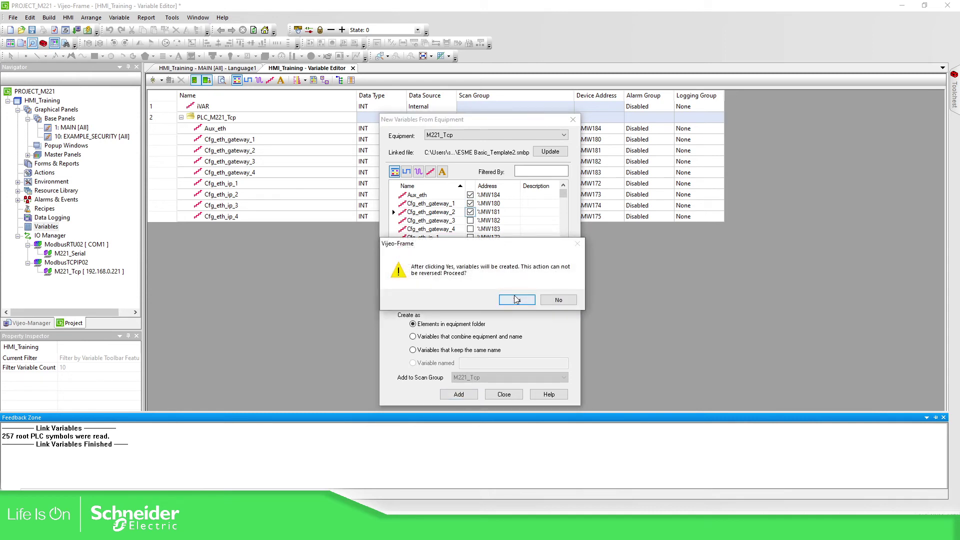
left_click(517, 299)
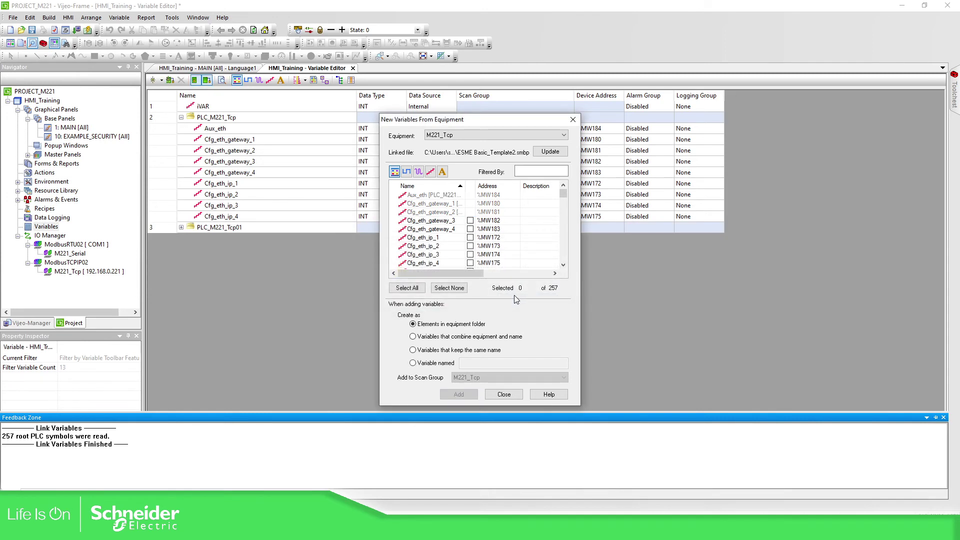
left_click(504, 394)
left_click(182, 227)
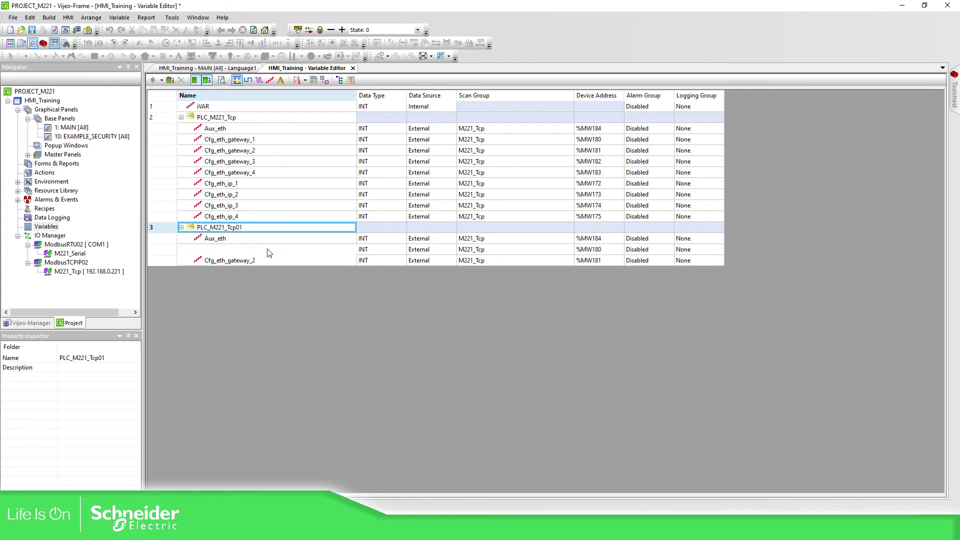